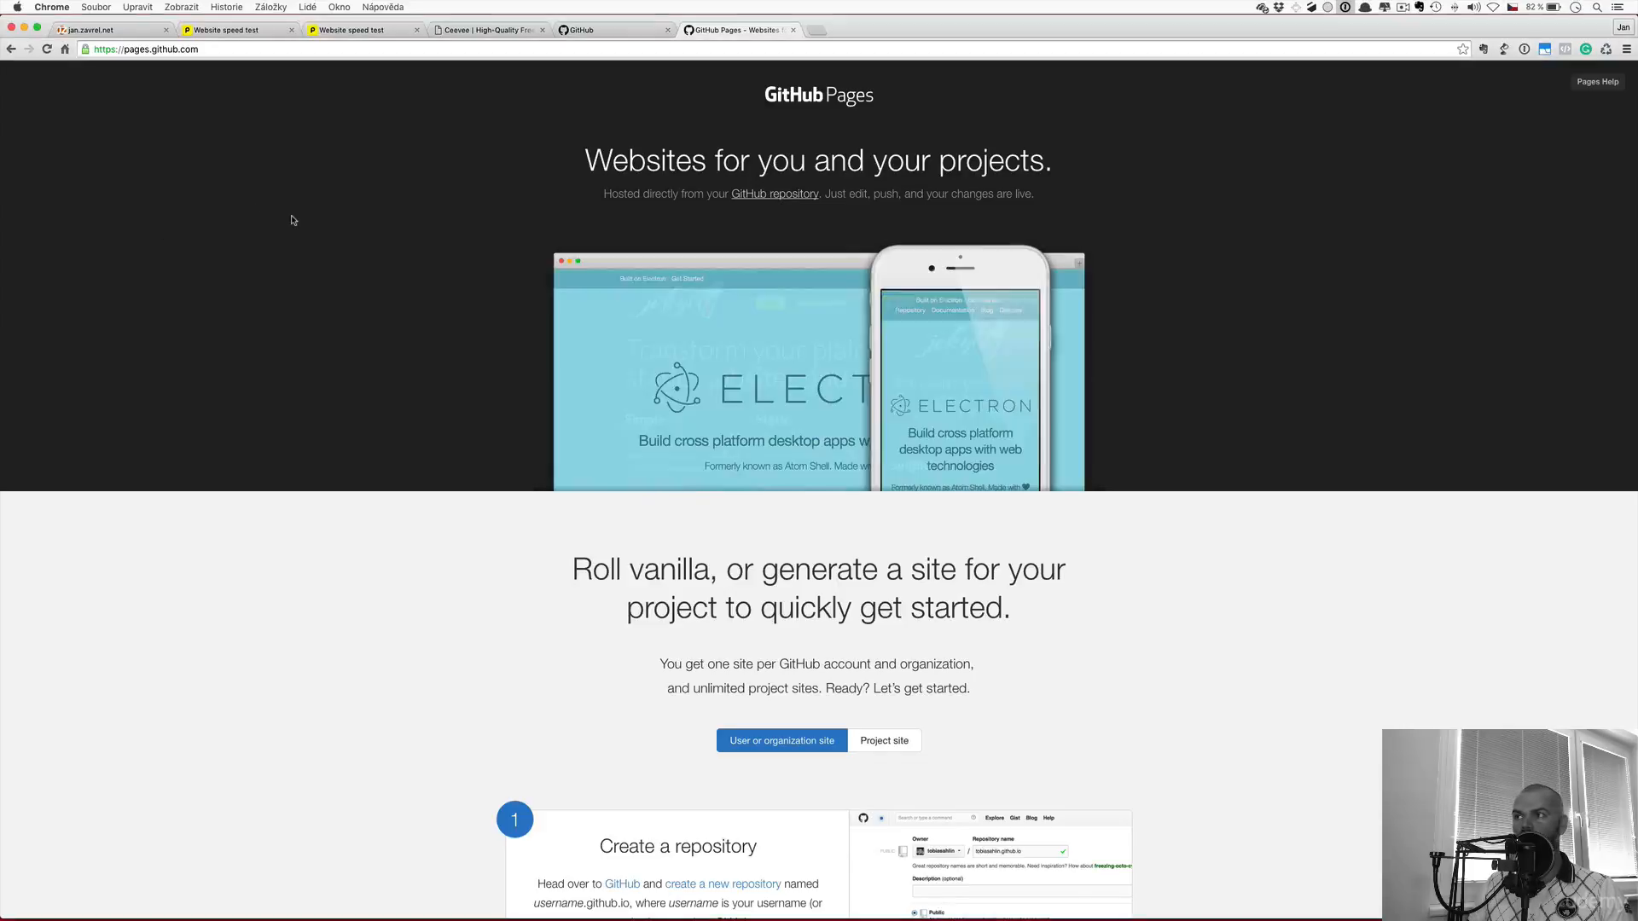
# Review the GitHub Pages setup instructions for creating and pushing a user site repository
pyautogui.click(605, 32)
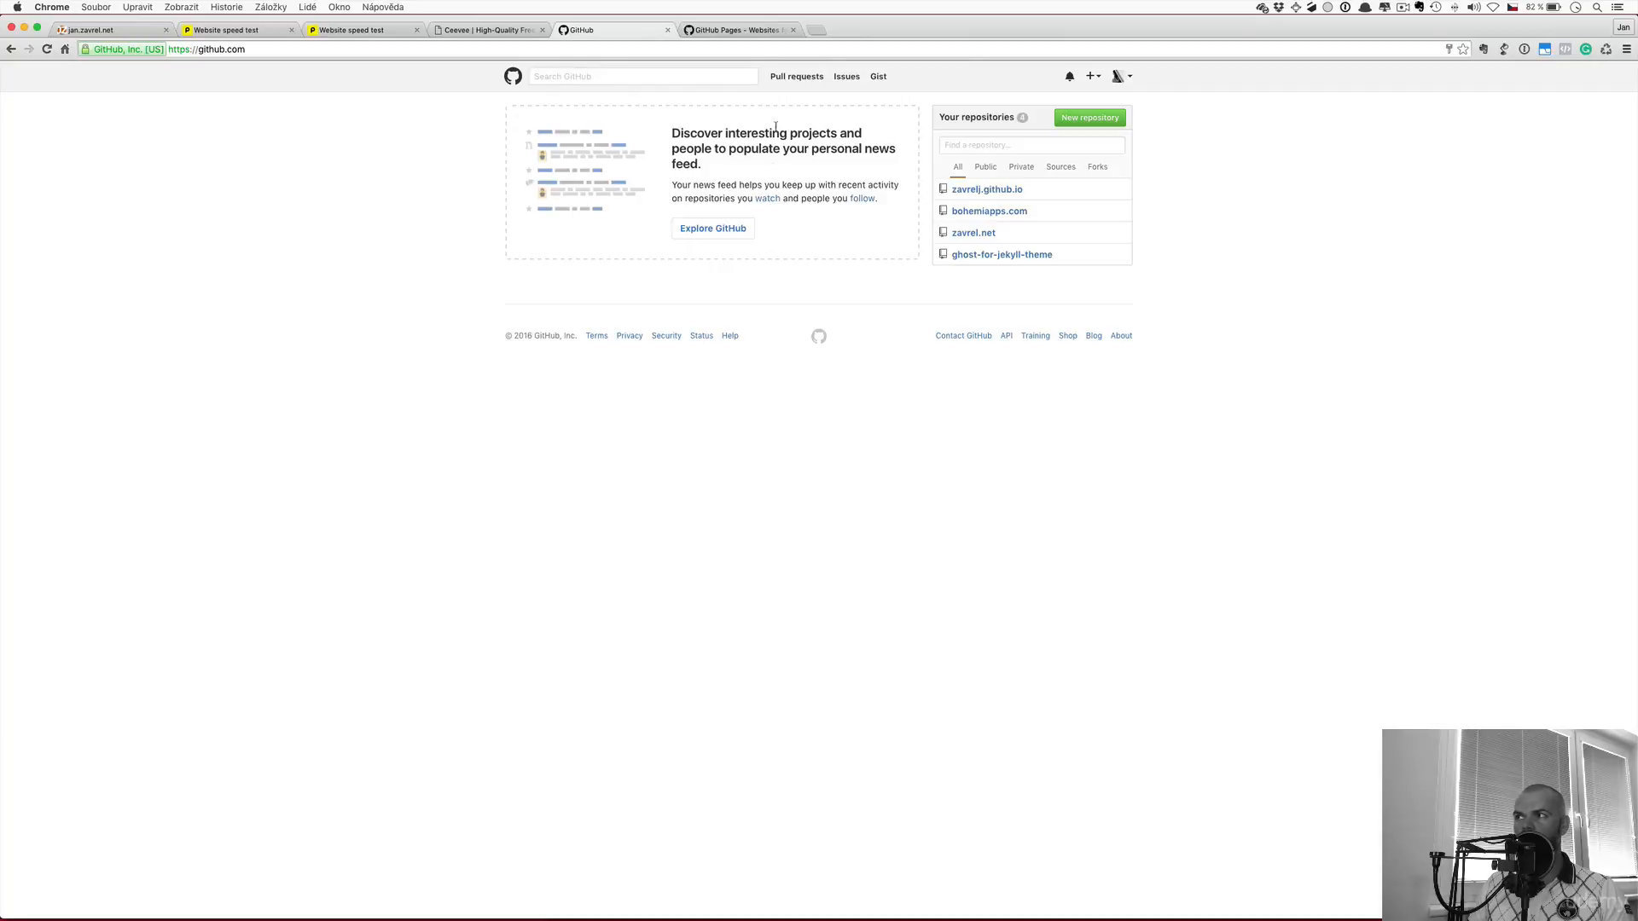
pyautogui.click(752, 32)
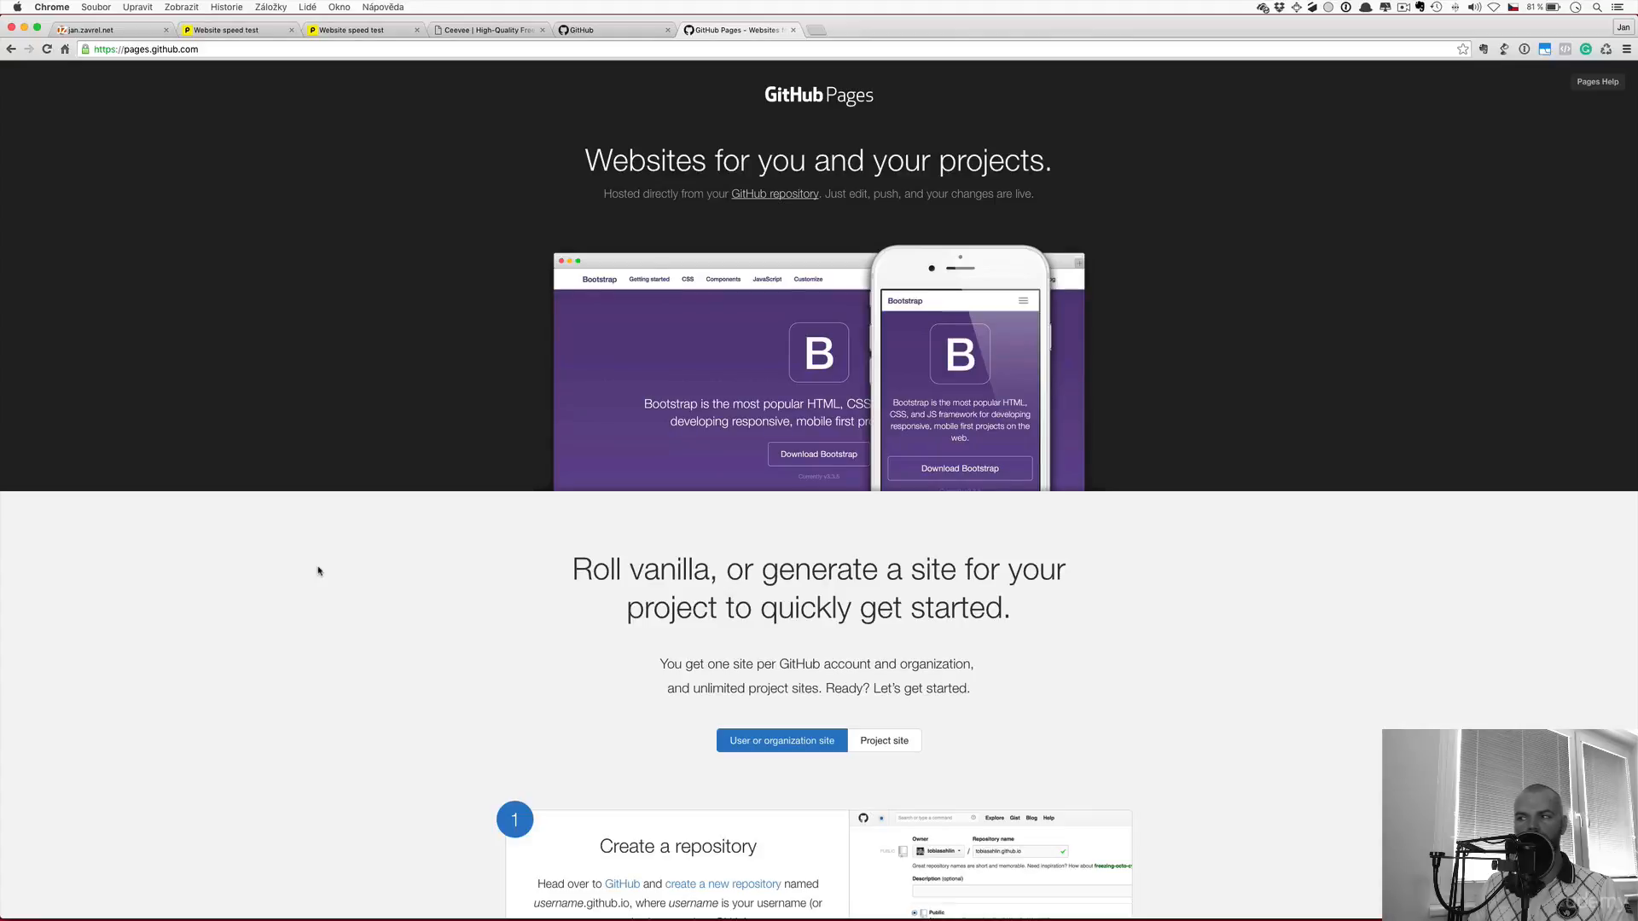
pyautogui.scroll(-3, 320, 655)
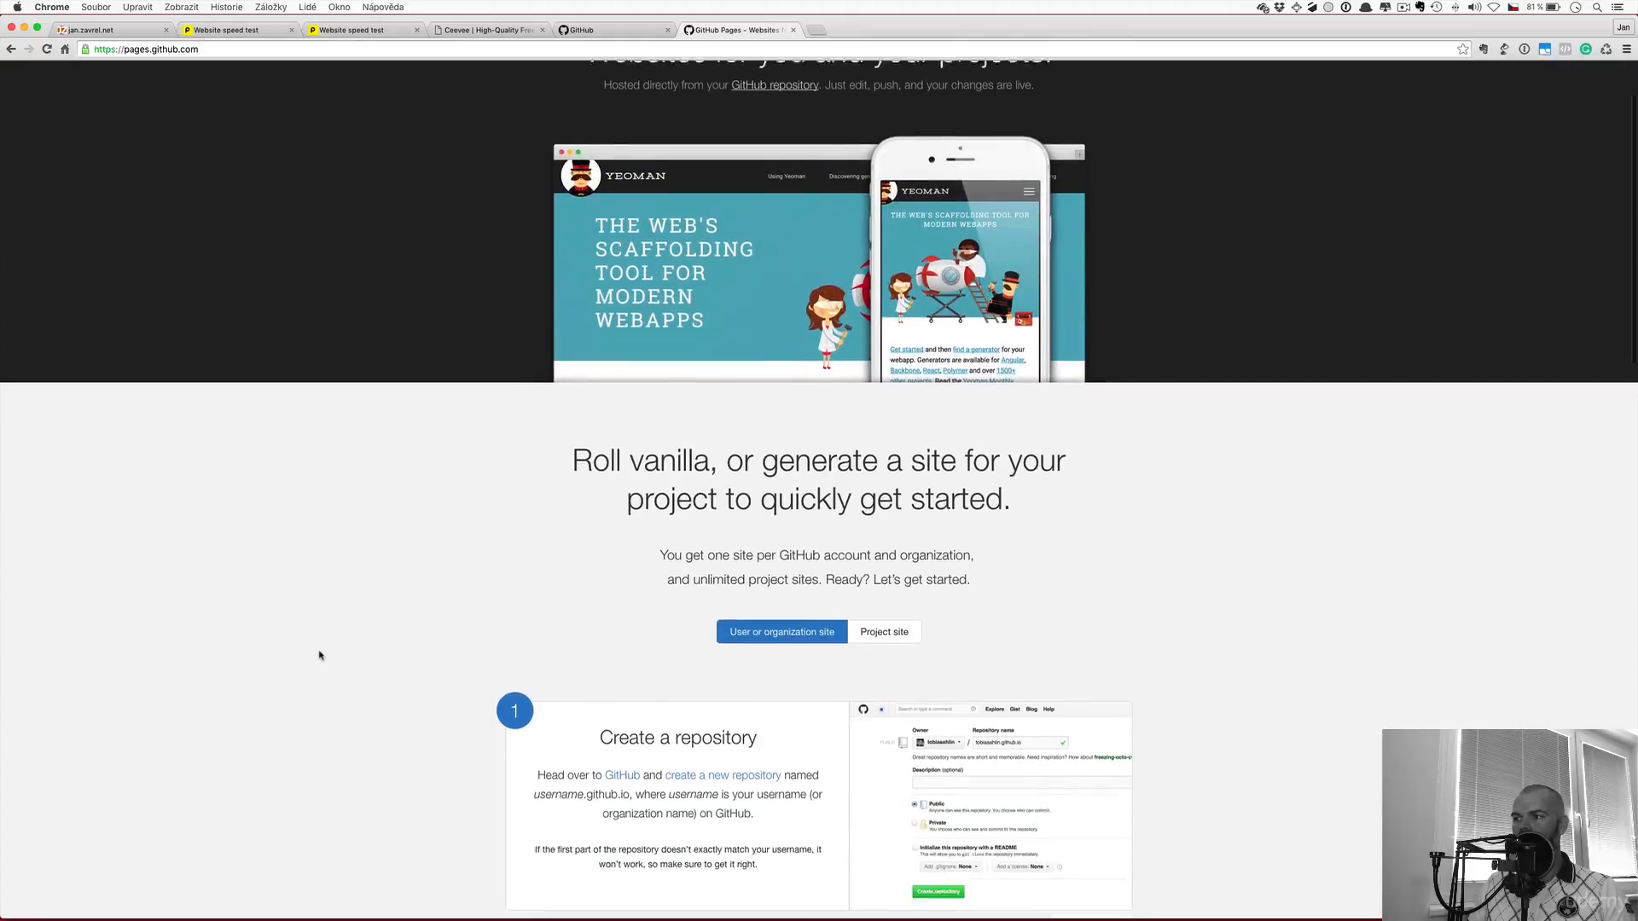
pyautogui.scroll(-5, 320, 655)
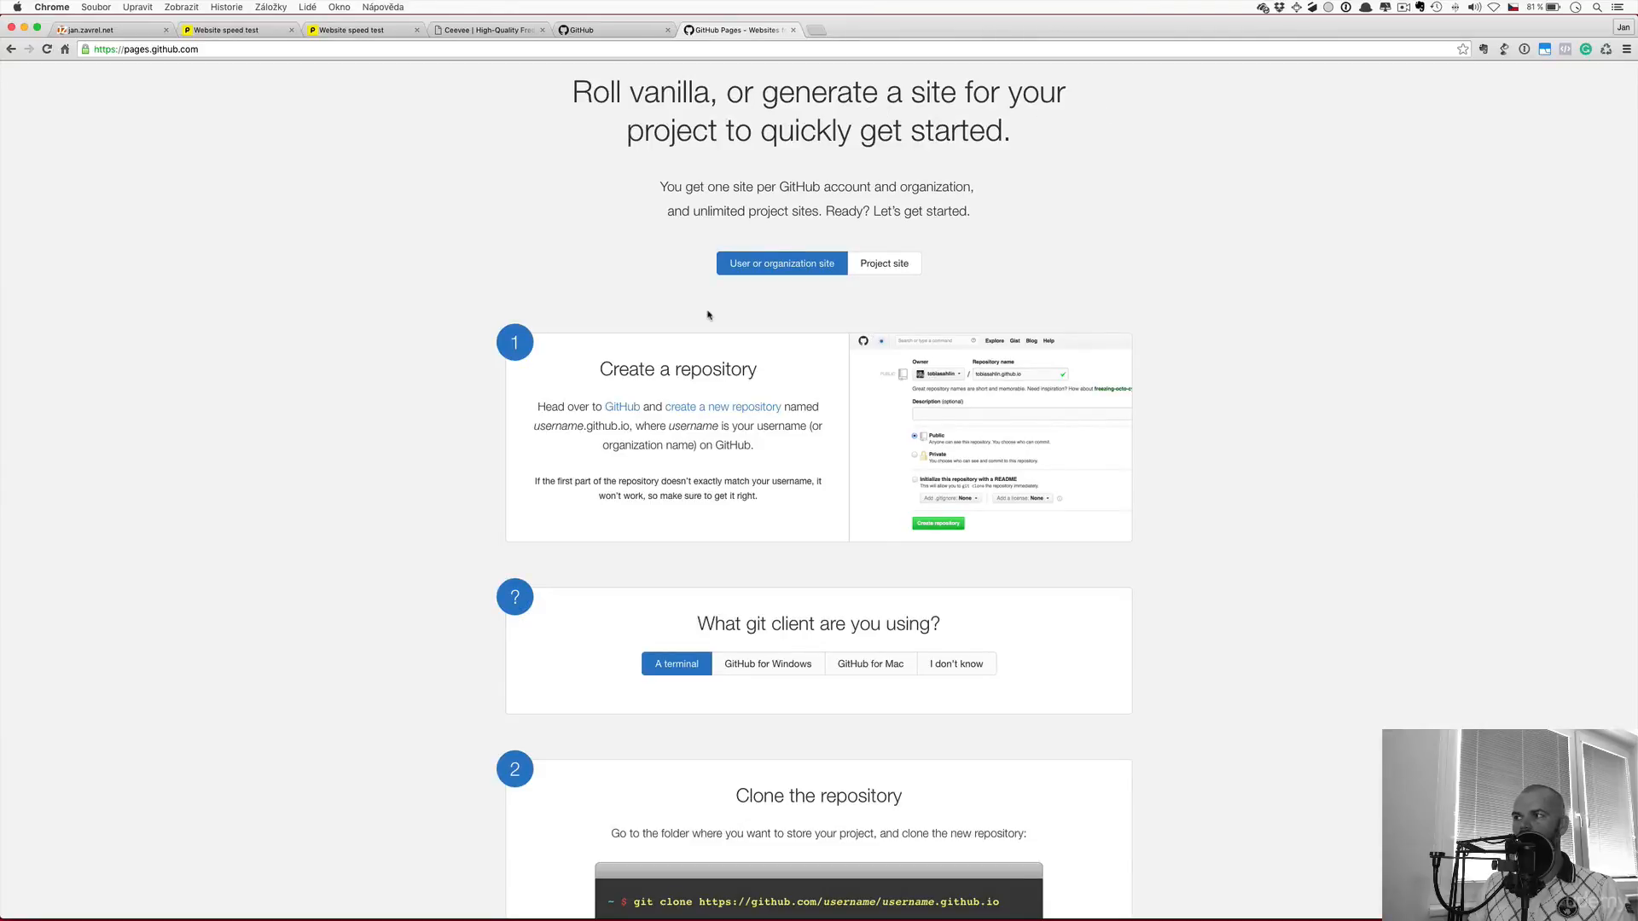
pyautogui.scroll(-5, 397, 446)
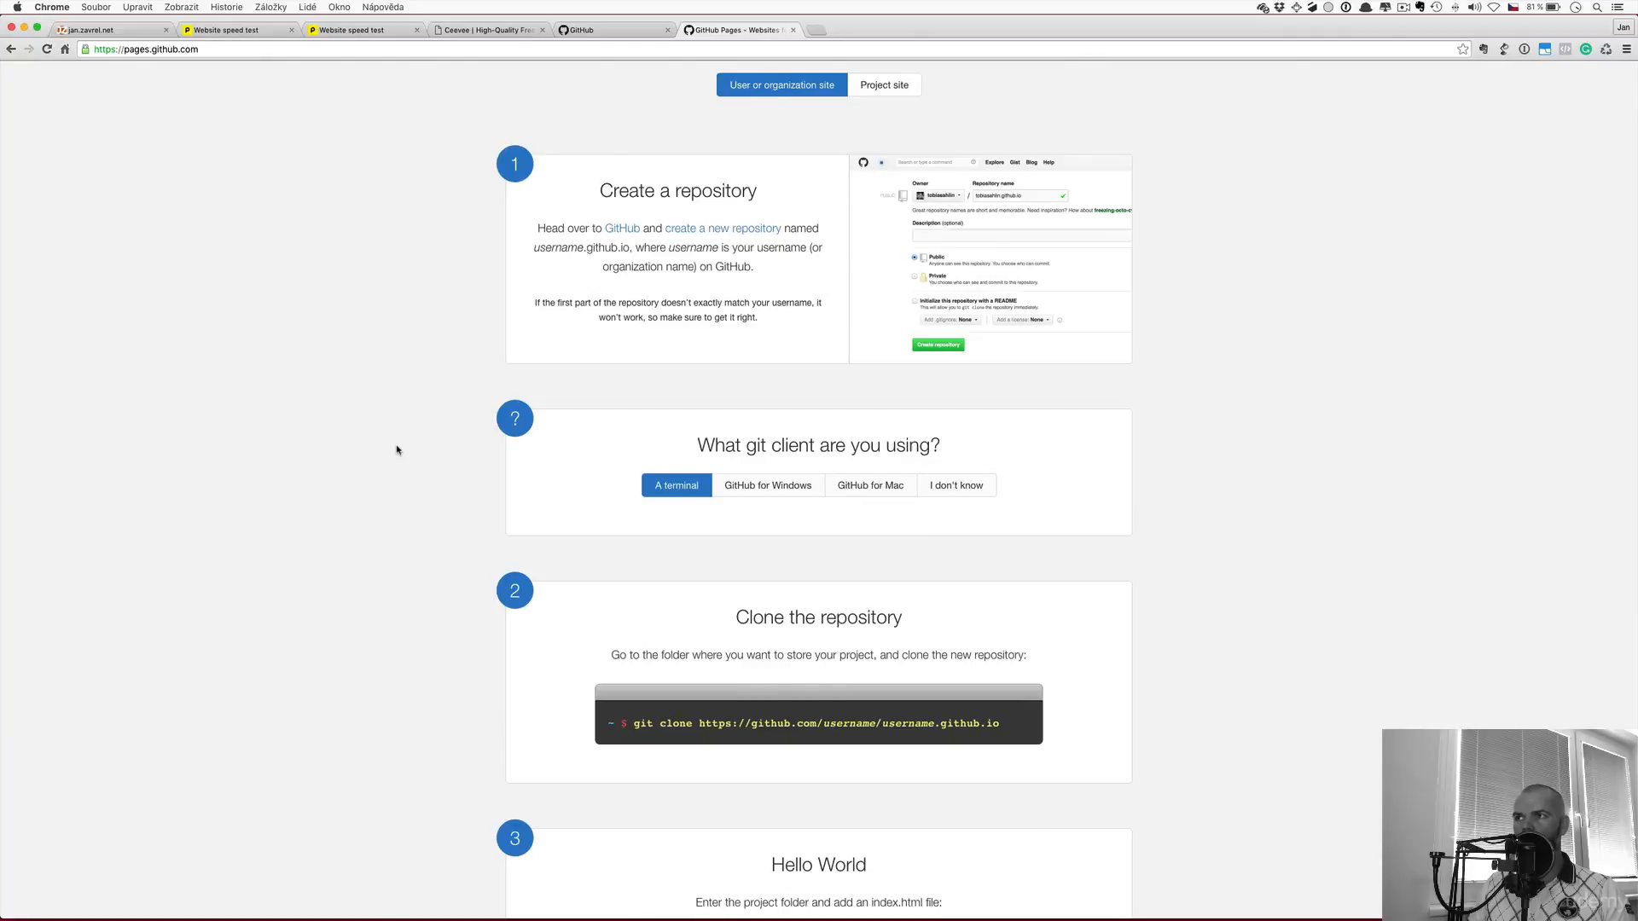
pyautogui.scroll(15, 397, 450)
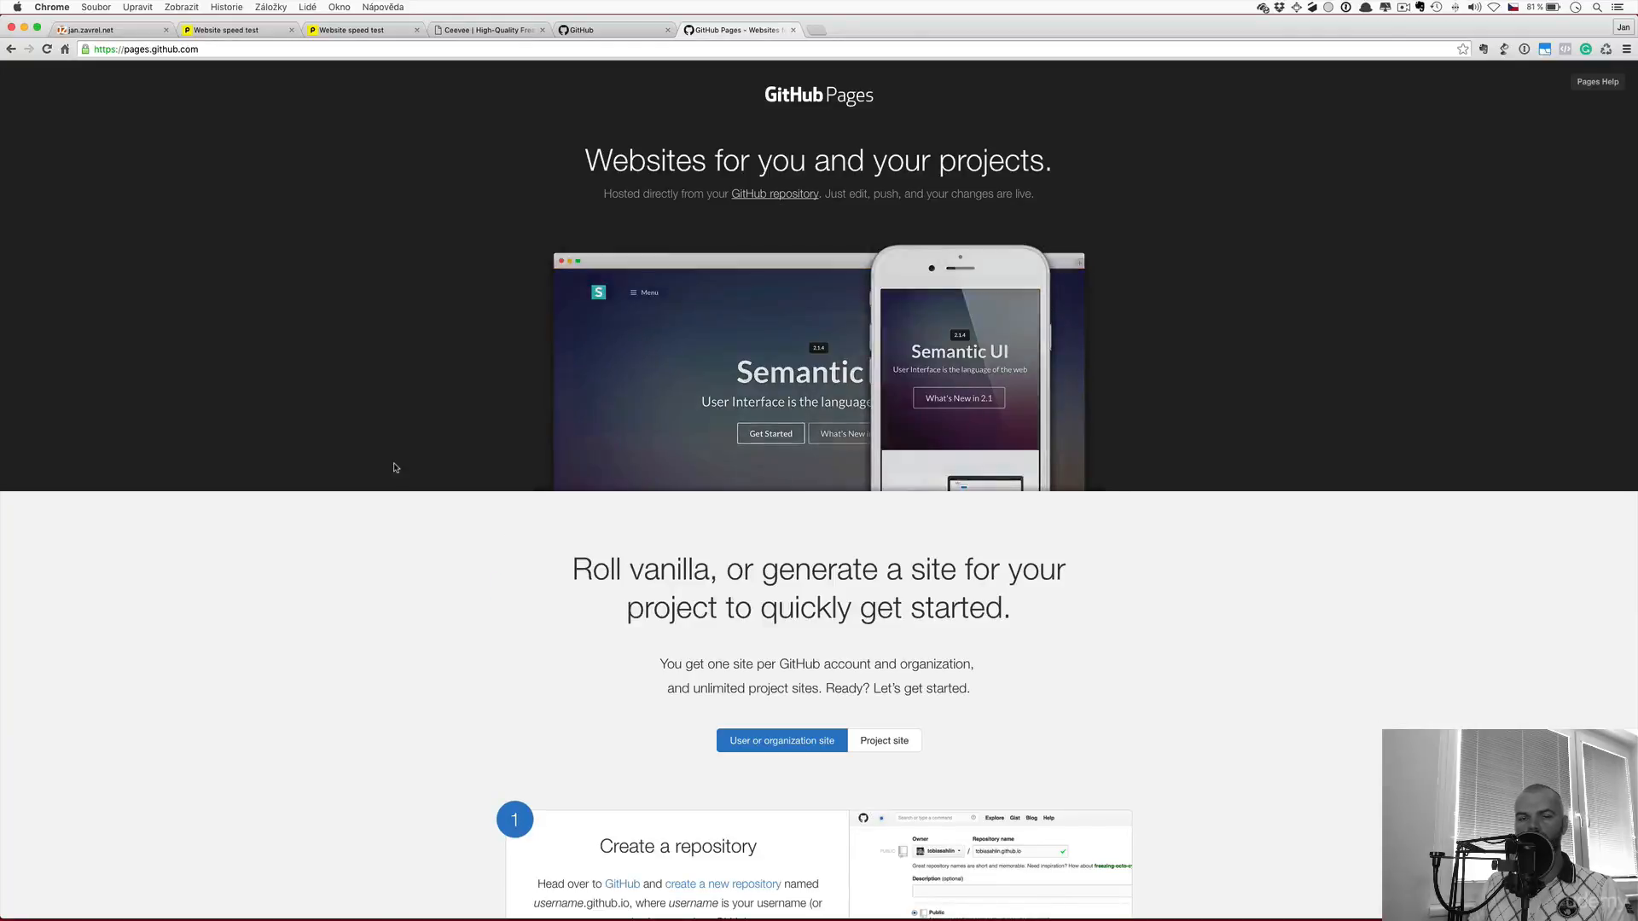
pyautogui.scroll(-8, 397, 468)
pyautogui.scroll(-6, 395, 468)
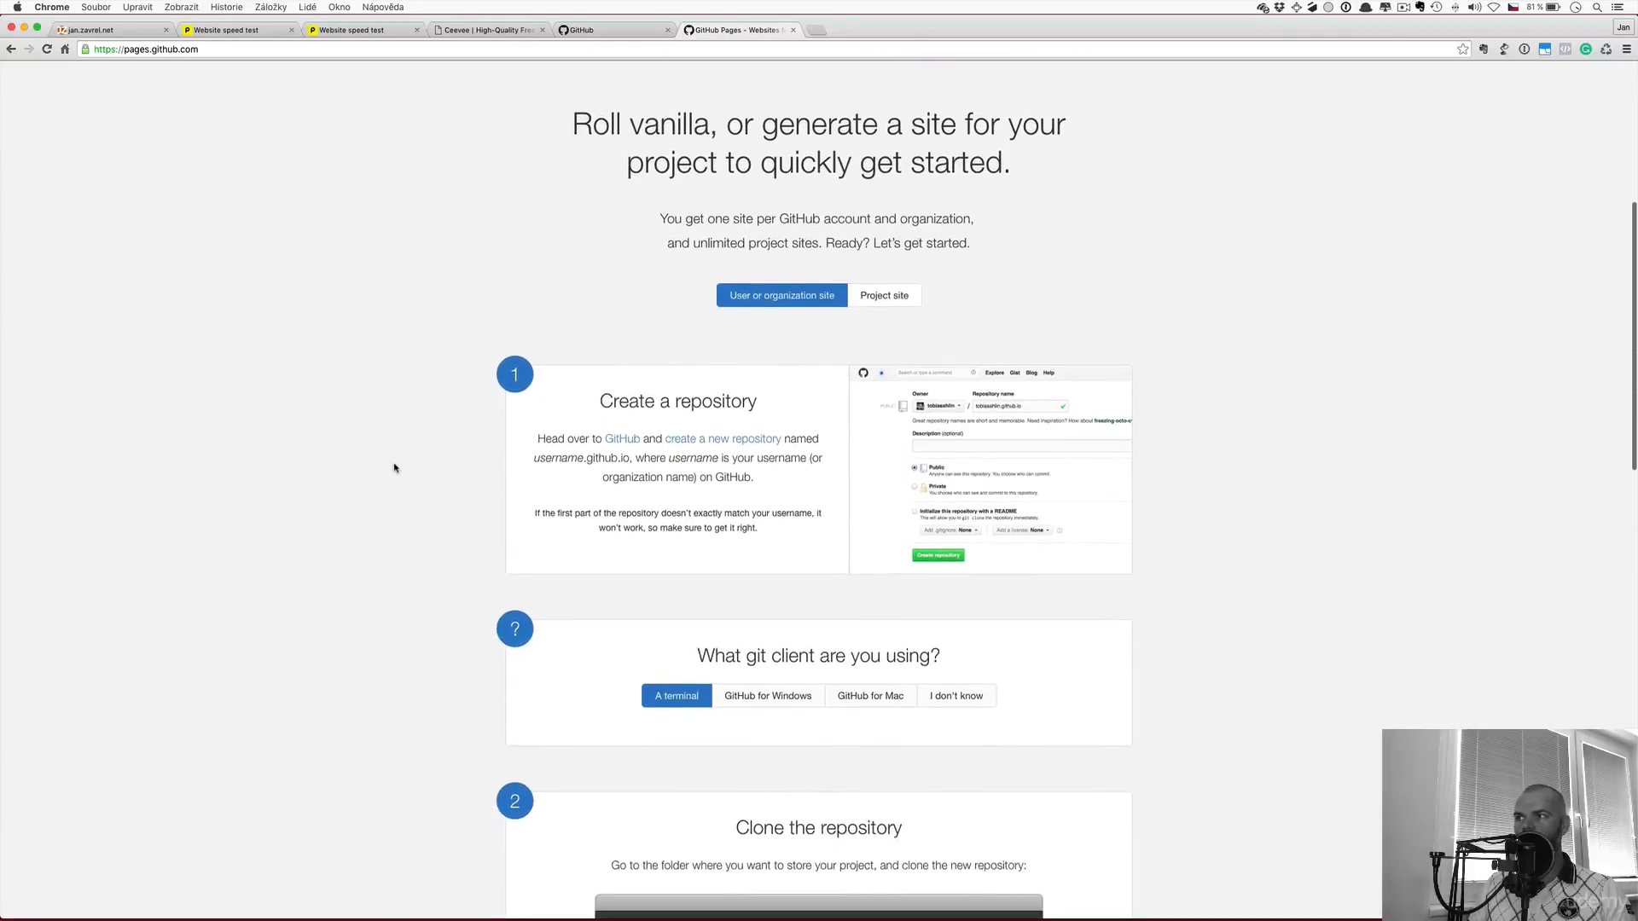
pyautogui.scroll(-1, 395, 467)
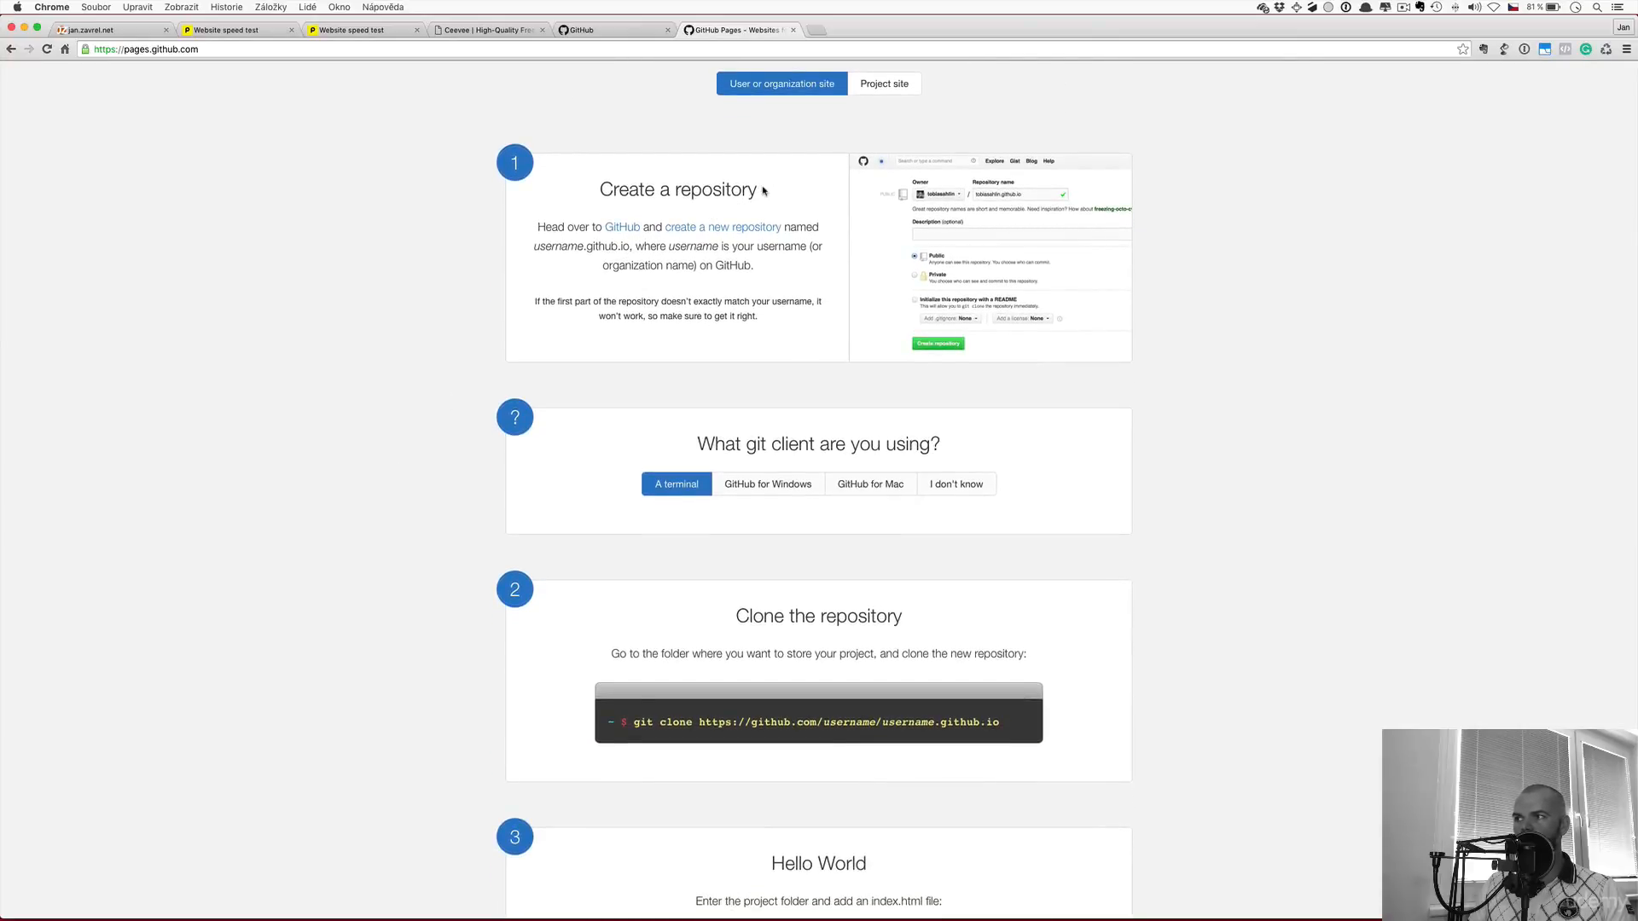
pyautogui.scroll(-13, 460, 523)
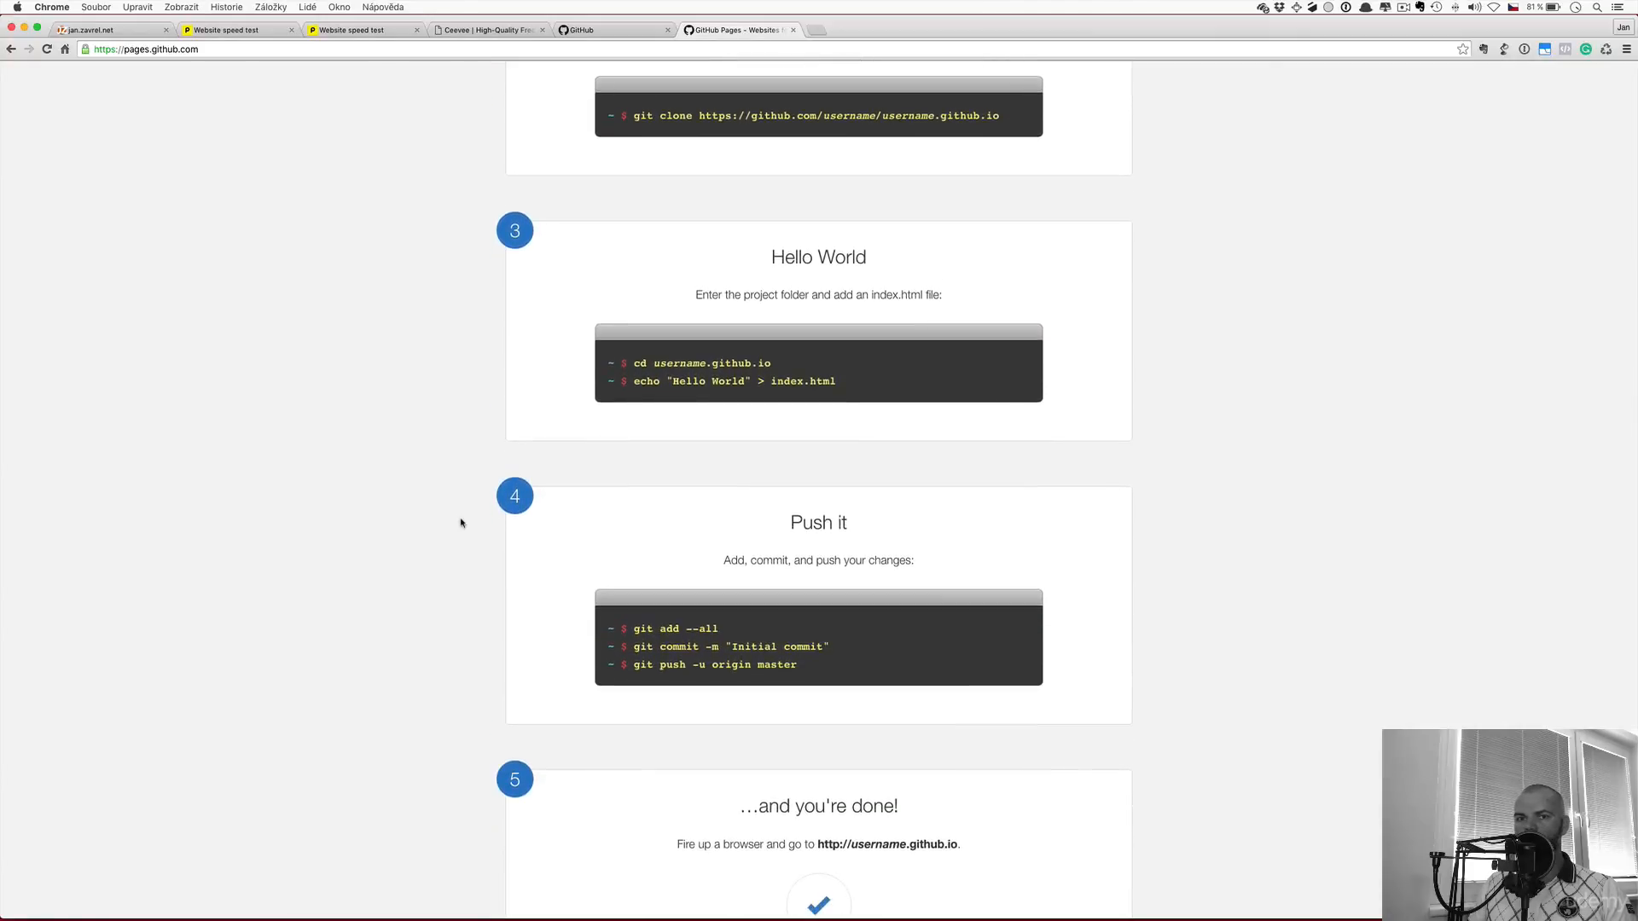
pyautogui.scroll(-4, 461, 522)
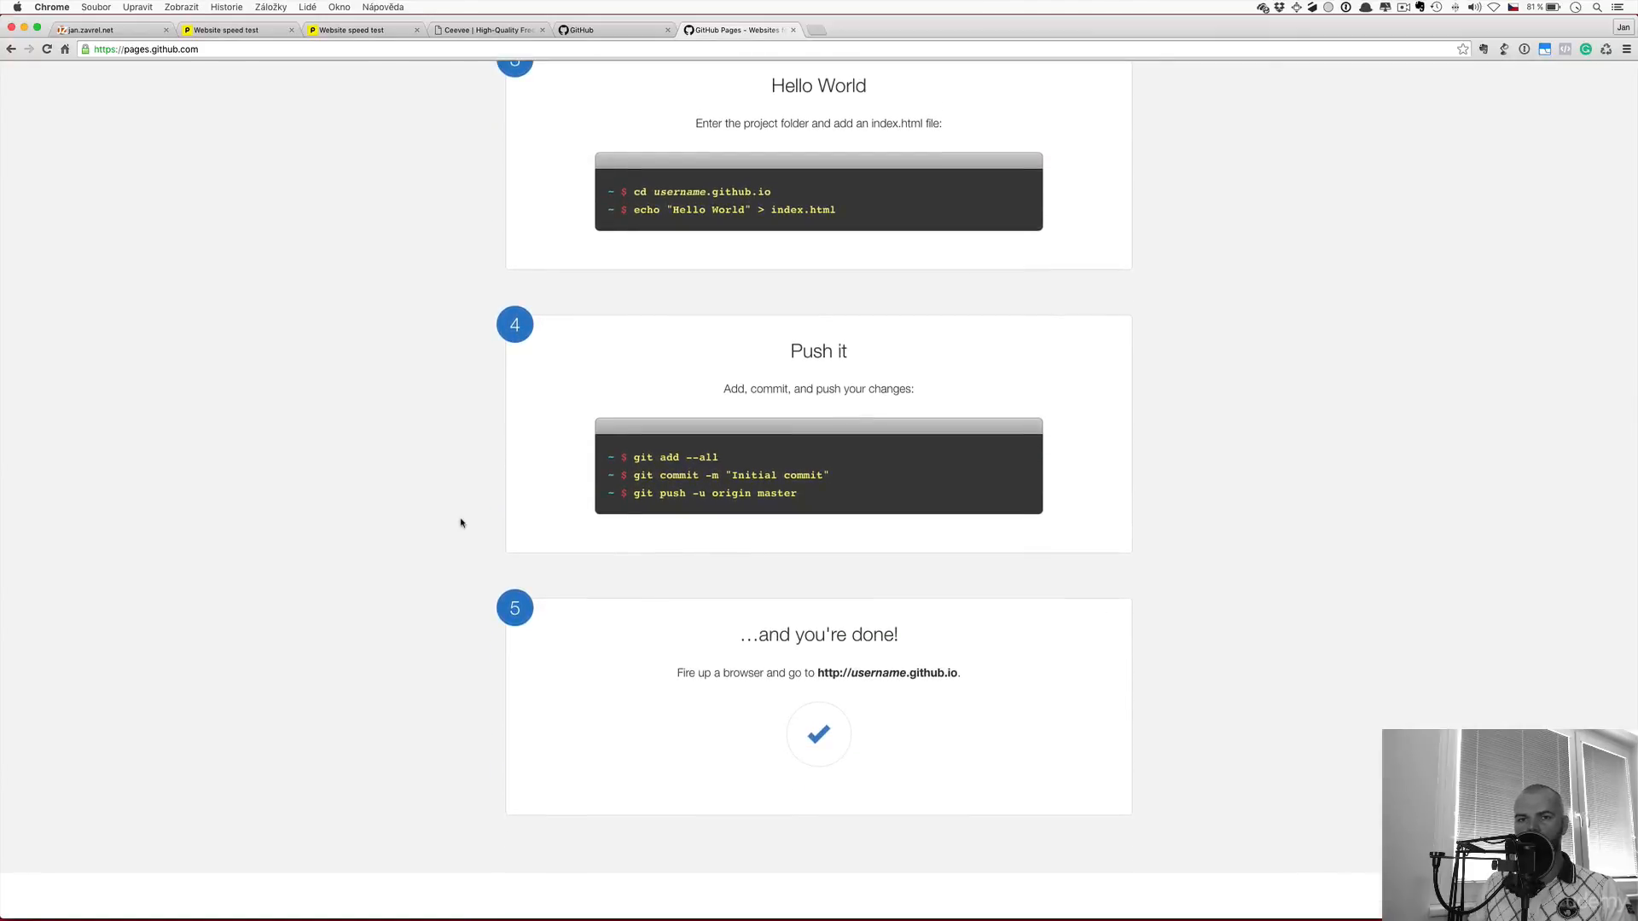
# Open GitHub Desktop and look at the zavrelj.github.io repository
pyautogui.moveTo(814, 912)
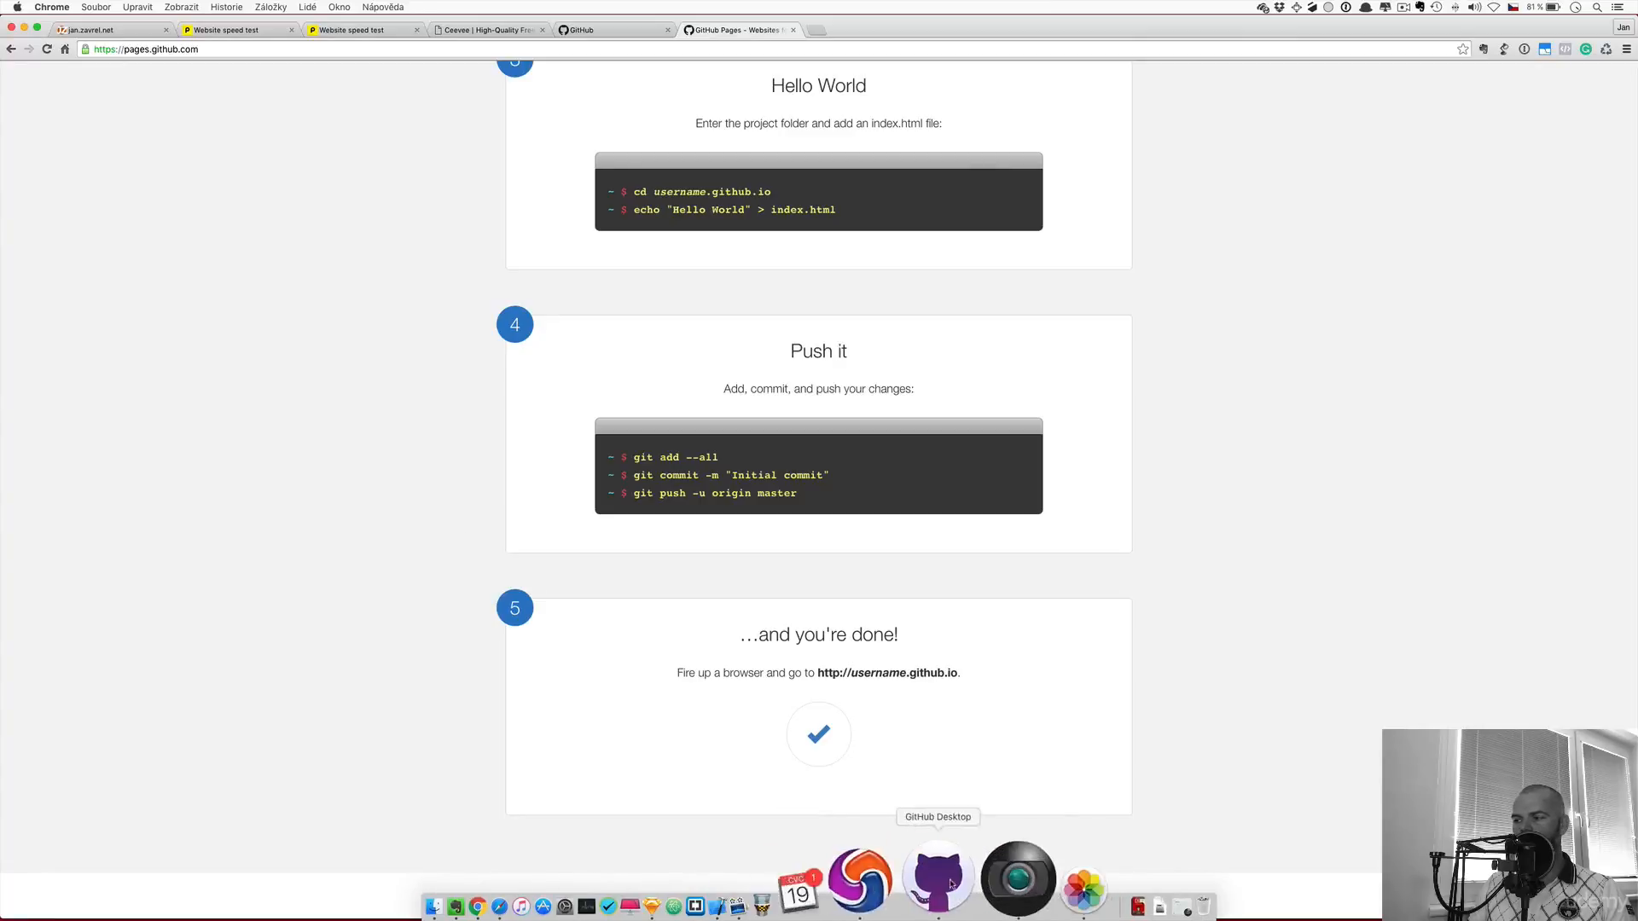
pyautogui.click(949, 885)
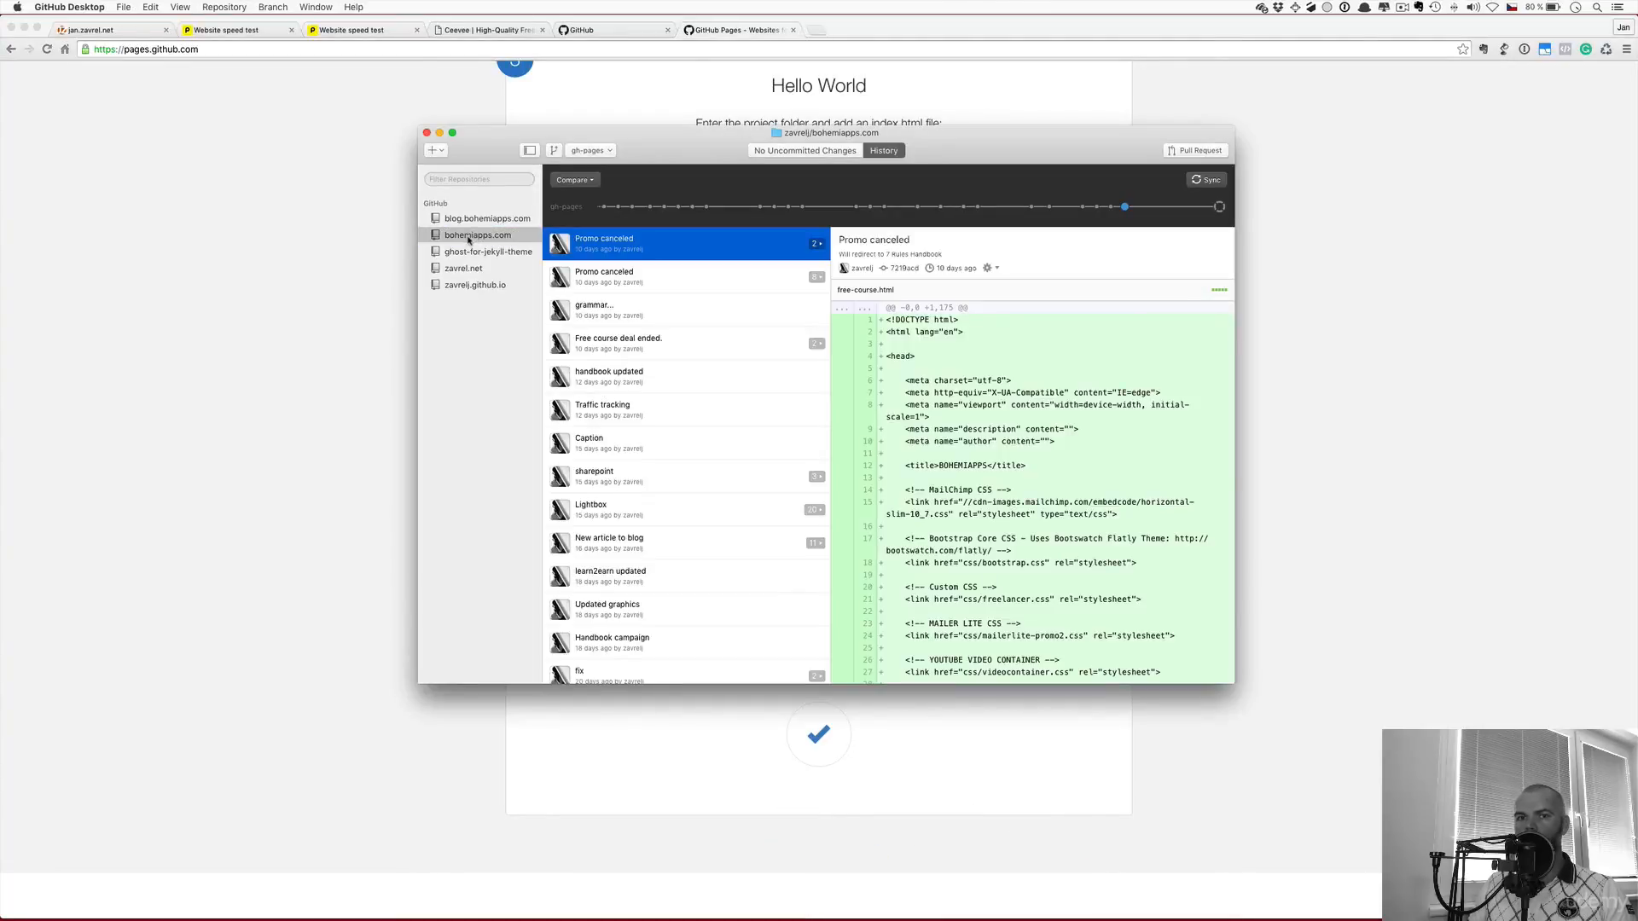
pyautogui.click(471, 286)
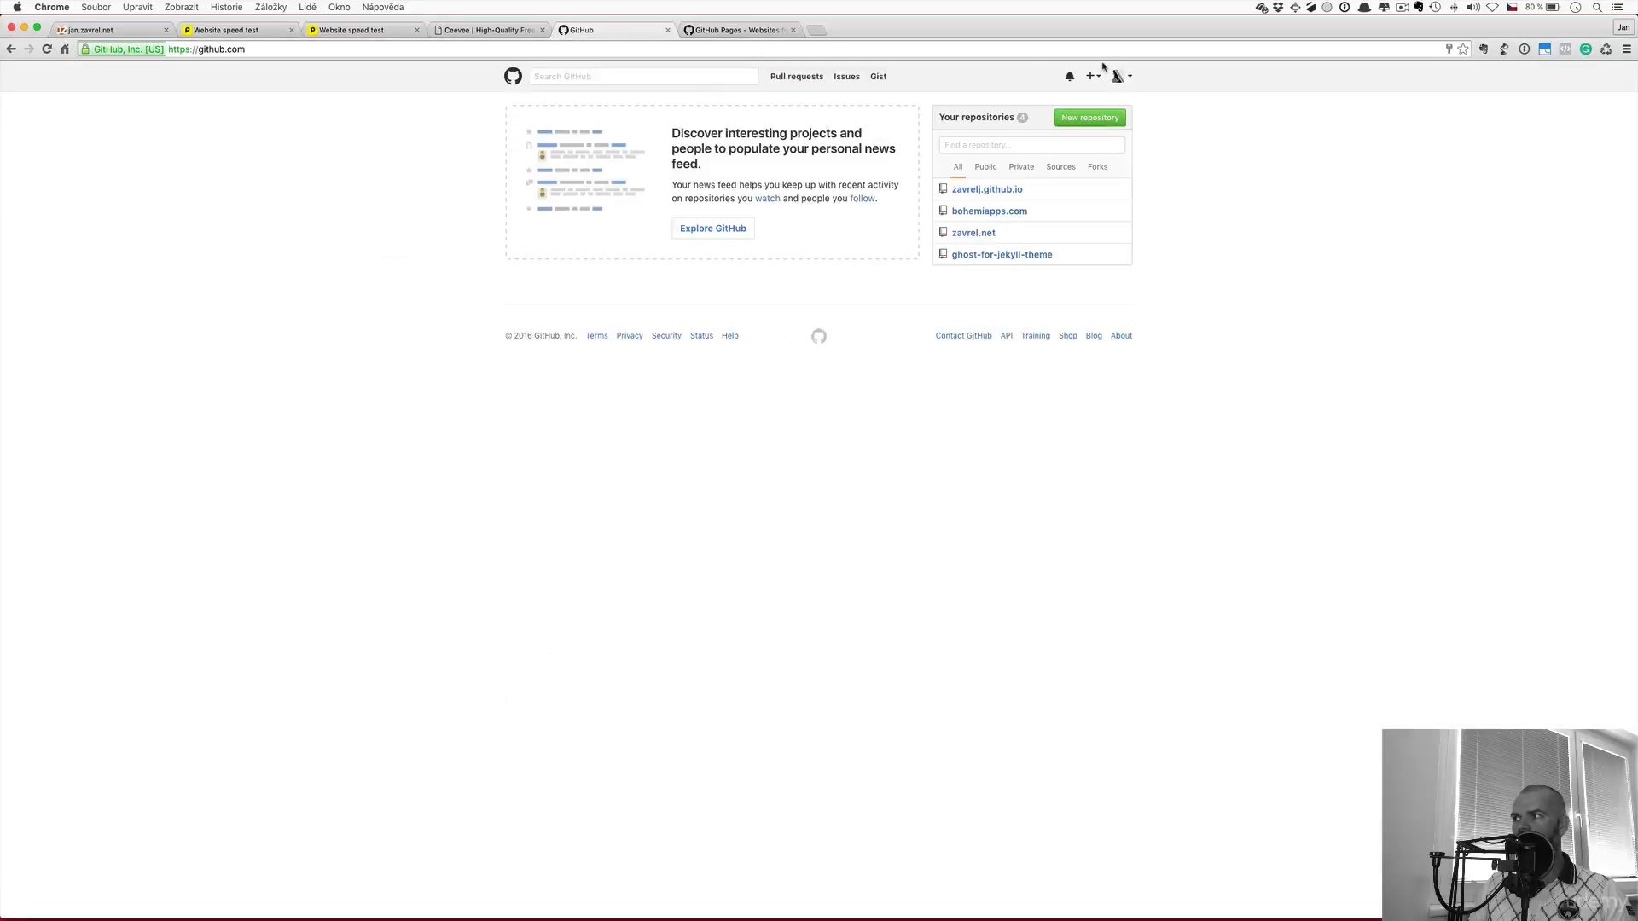
# Create a new public GitHub repository named staticsite
pyautogui.click(1090, 123)
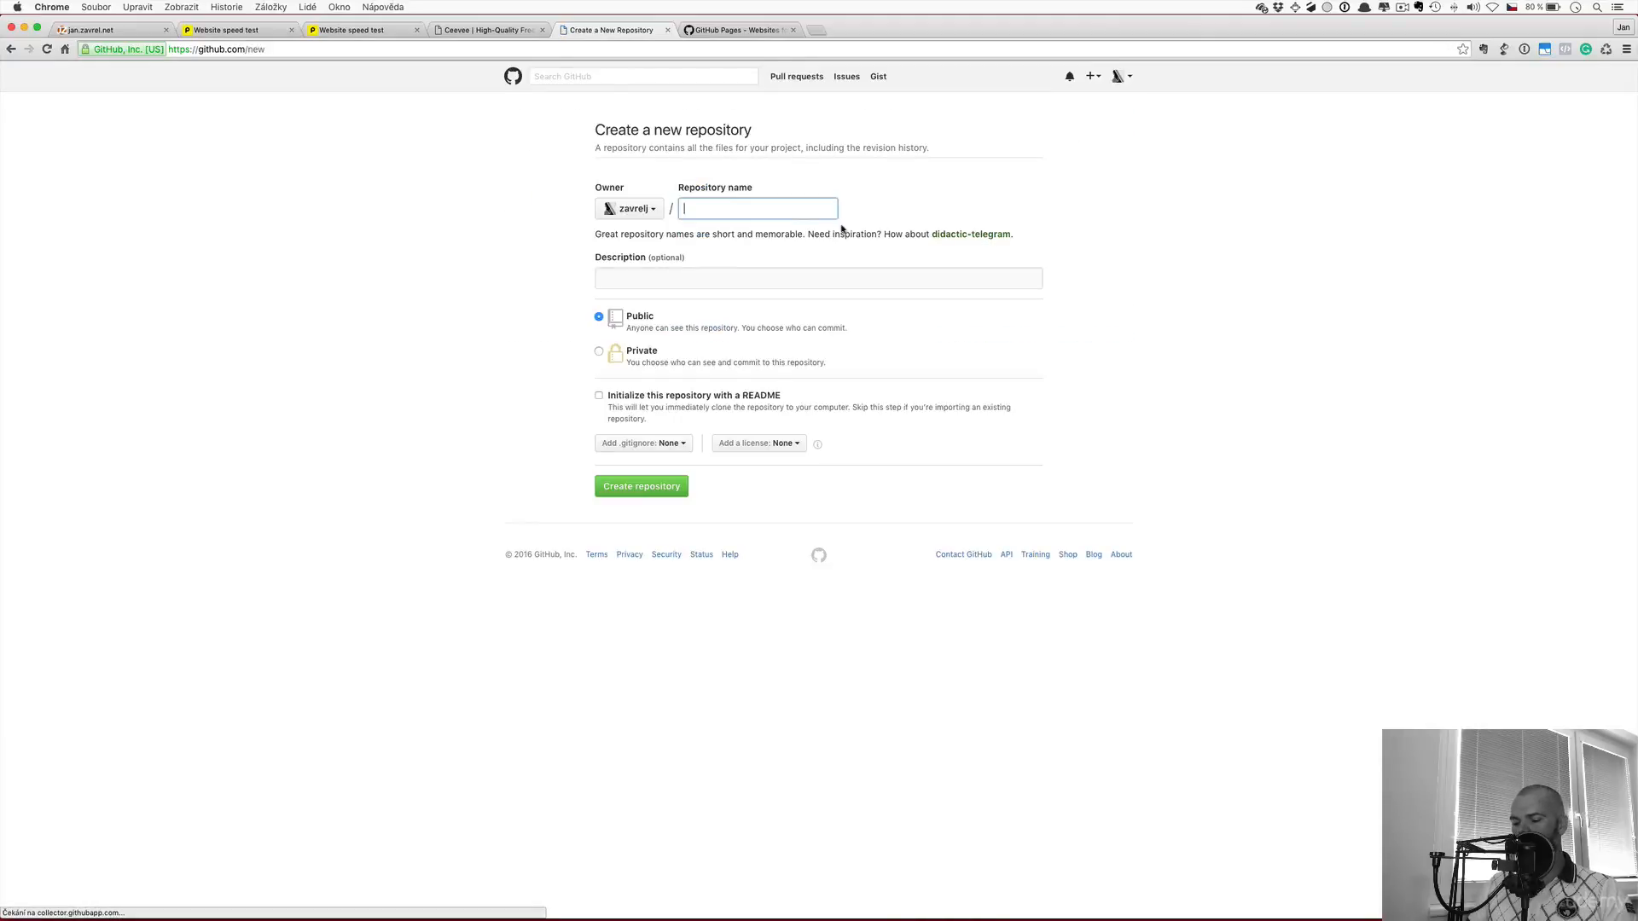
pyautogui.write('st')
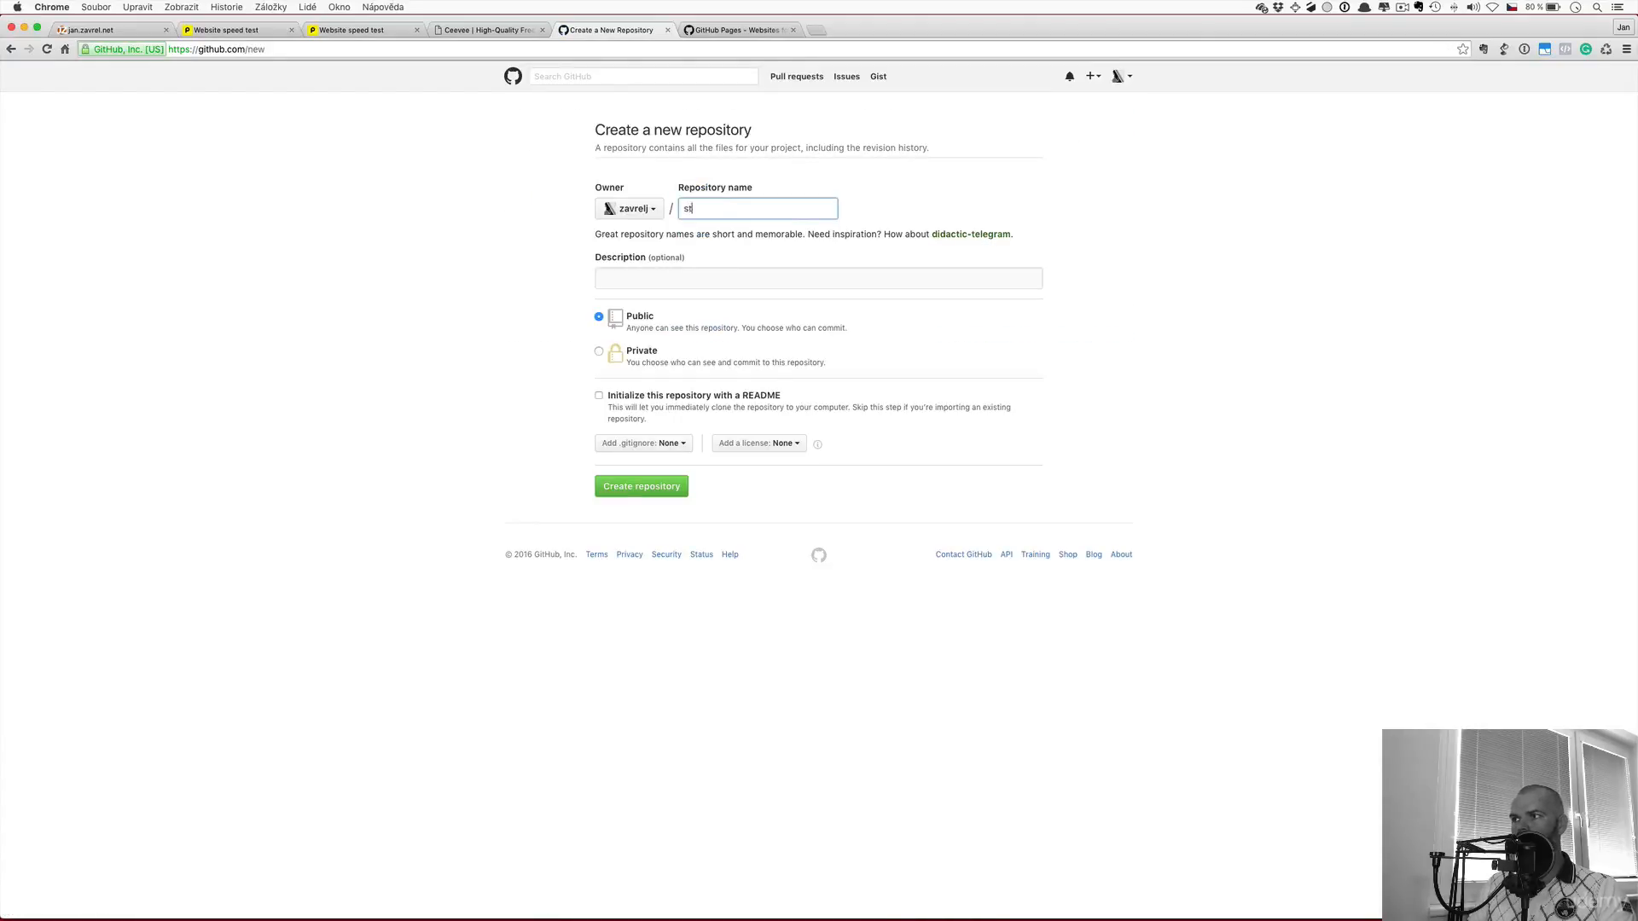
pyautogui.write('aticsite')
pyautogui.click(599, 318)
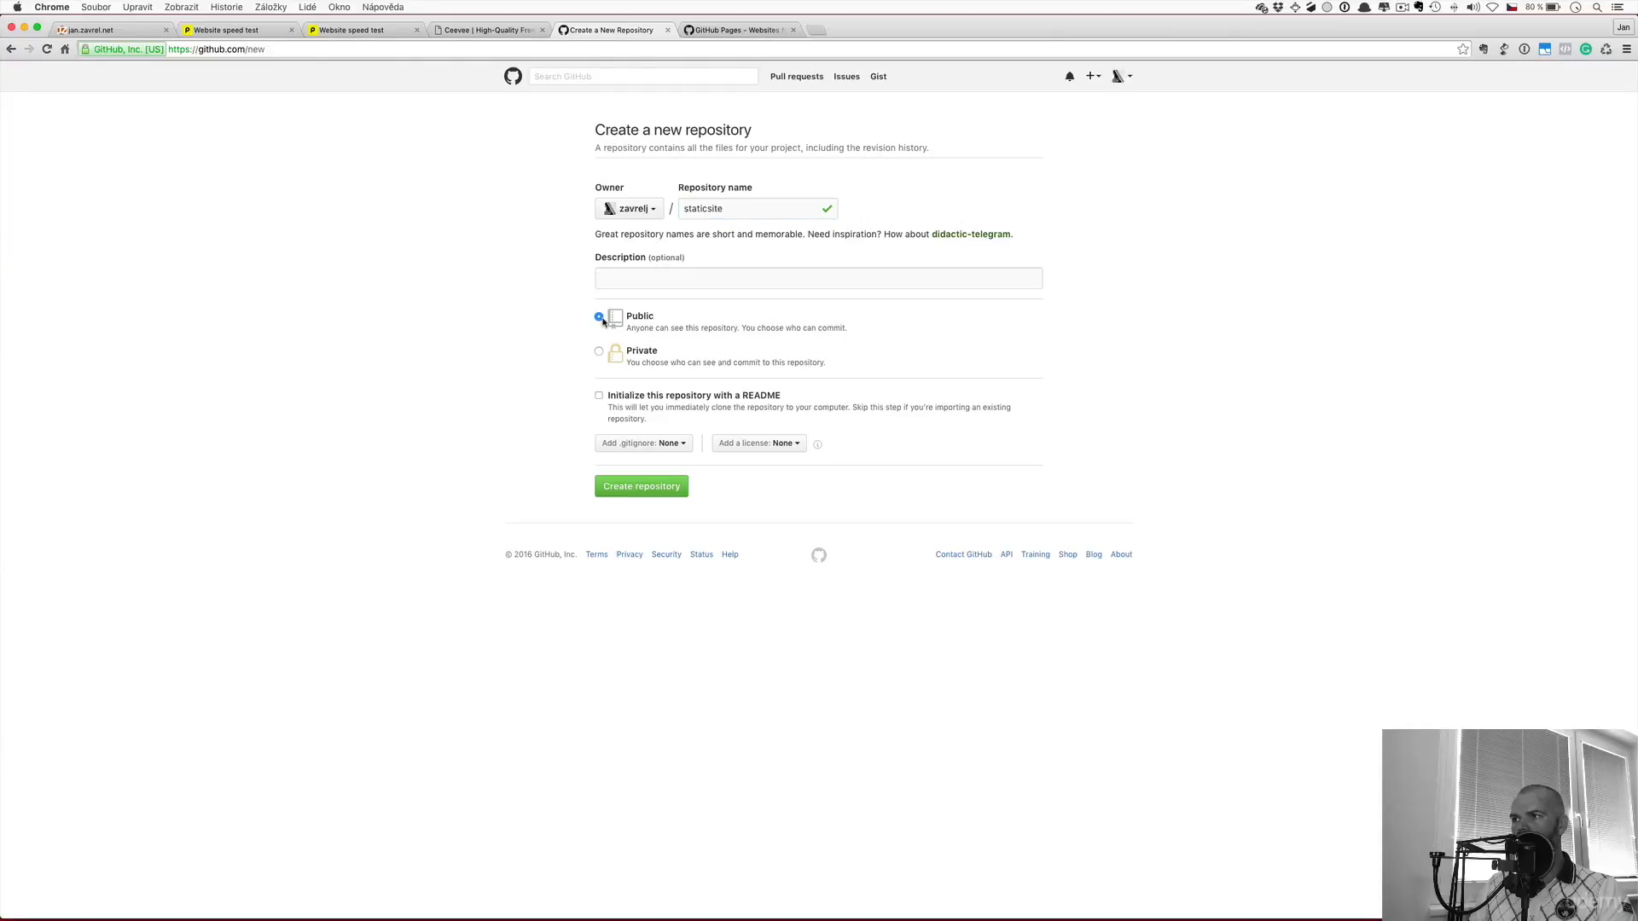
pyautogui.click(638, 492)
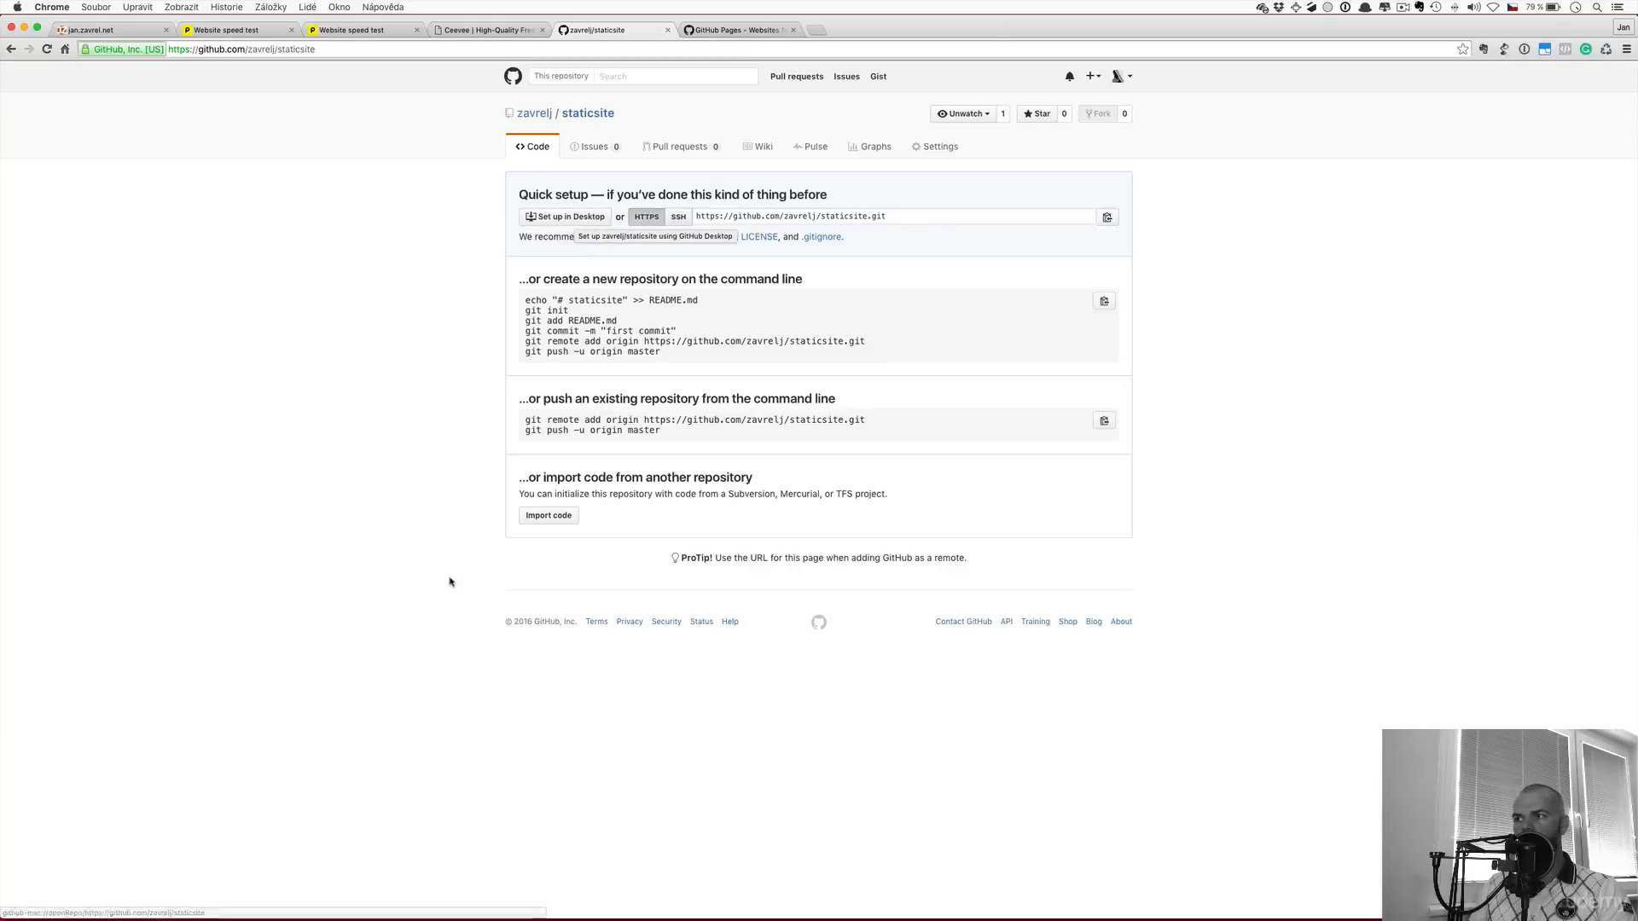
# Clone the staticsite repository with GitHub Desktop into the GITHUB folder
pyautogui.moveTo(803, 911)
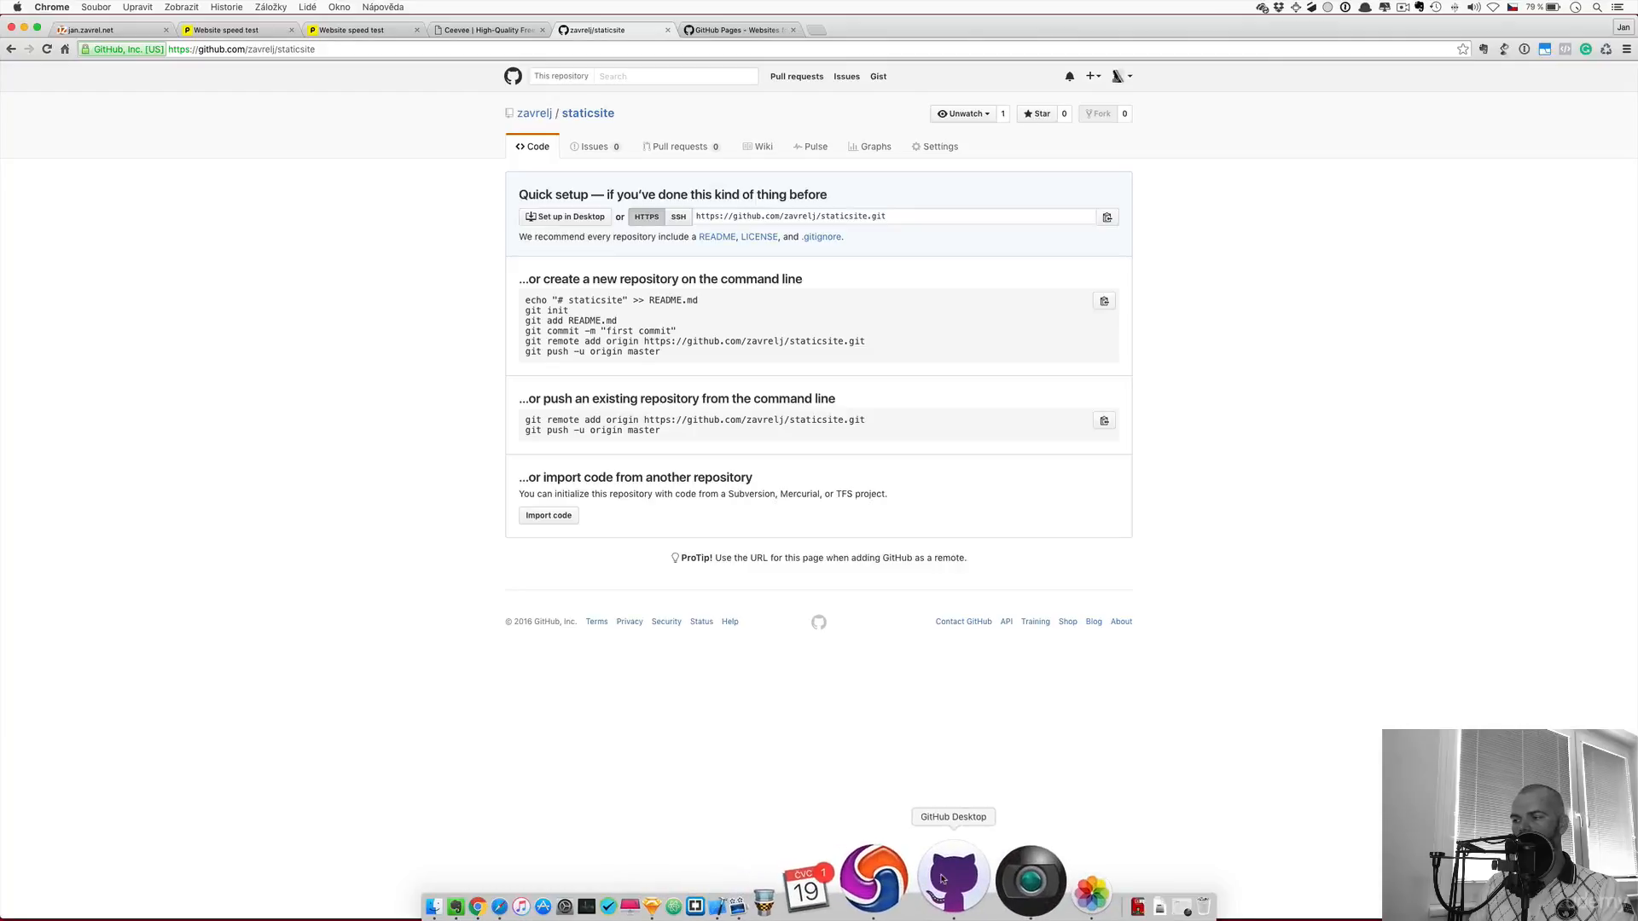
pyautogui.click(957, 891)
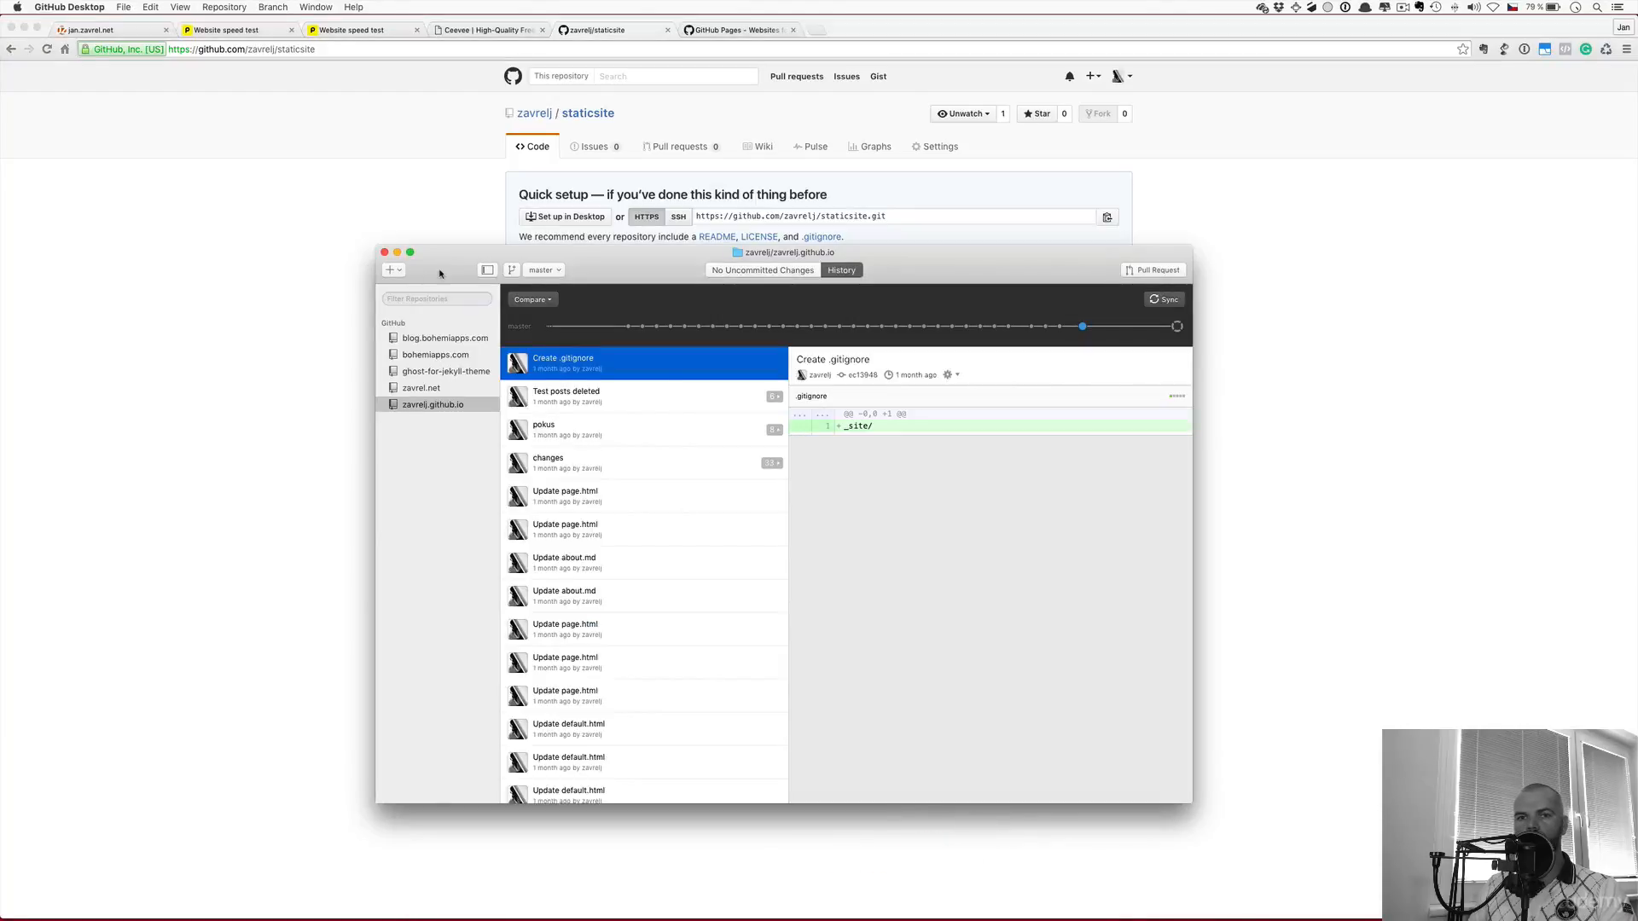
pyautogui.click(394, 270)
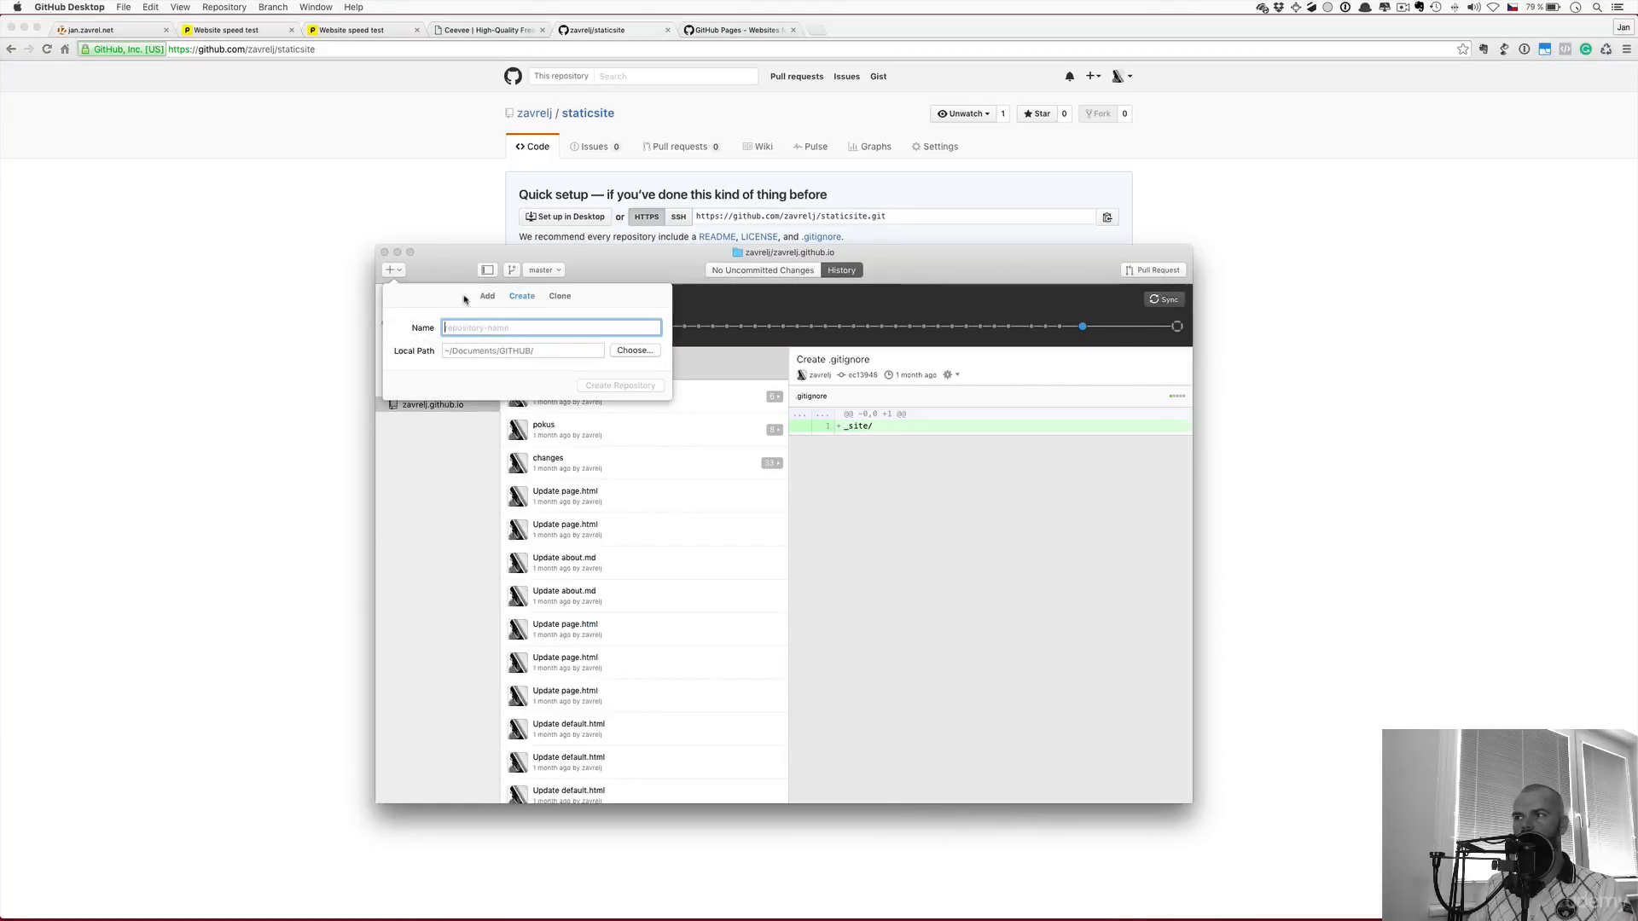
pyautogui.click(559, 296)
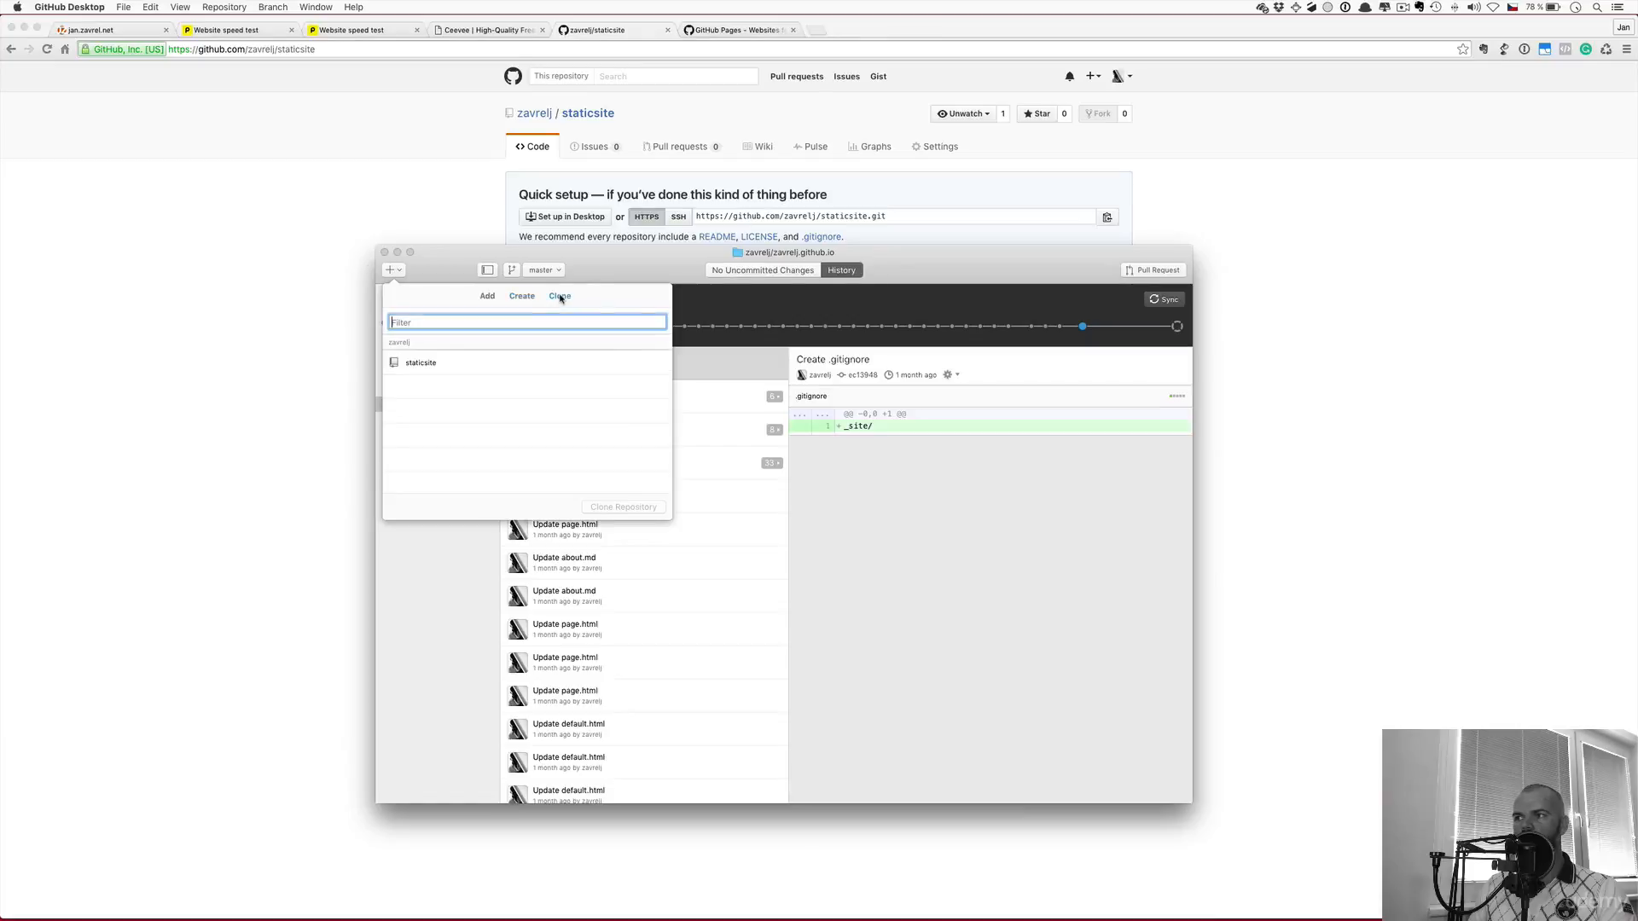
pyautogui.click(449, 367)
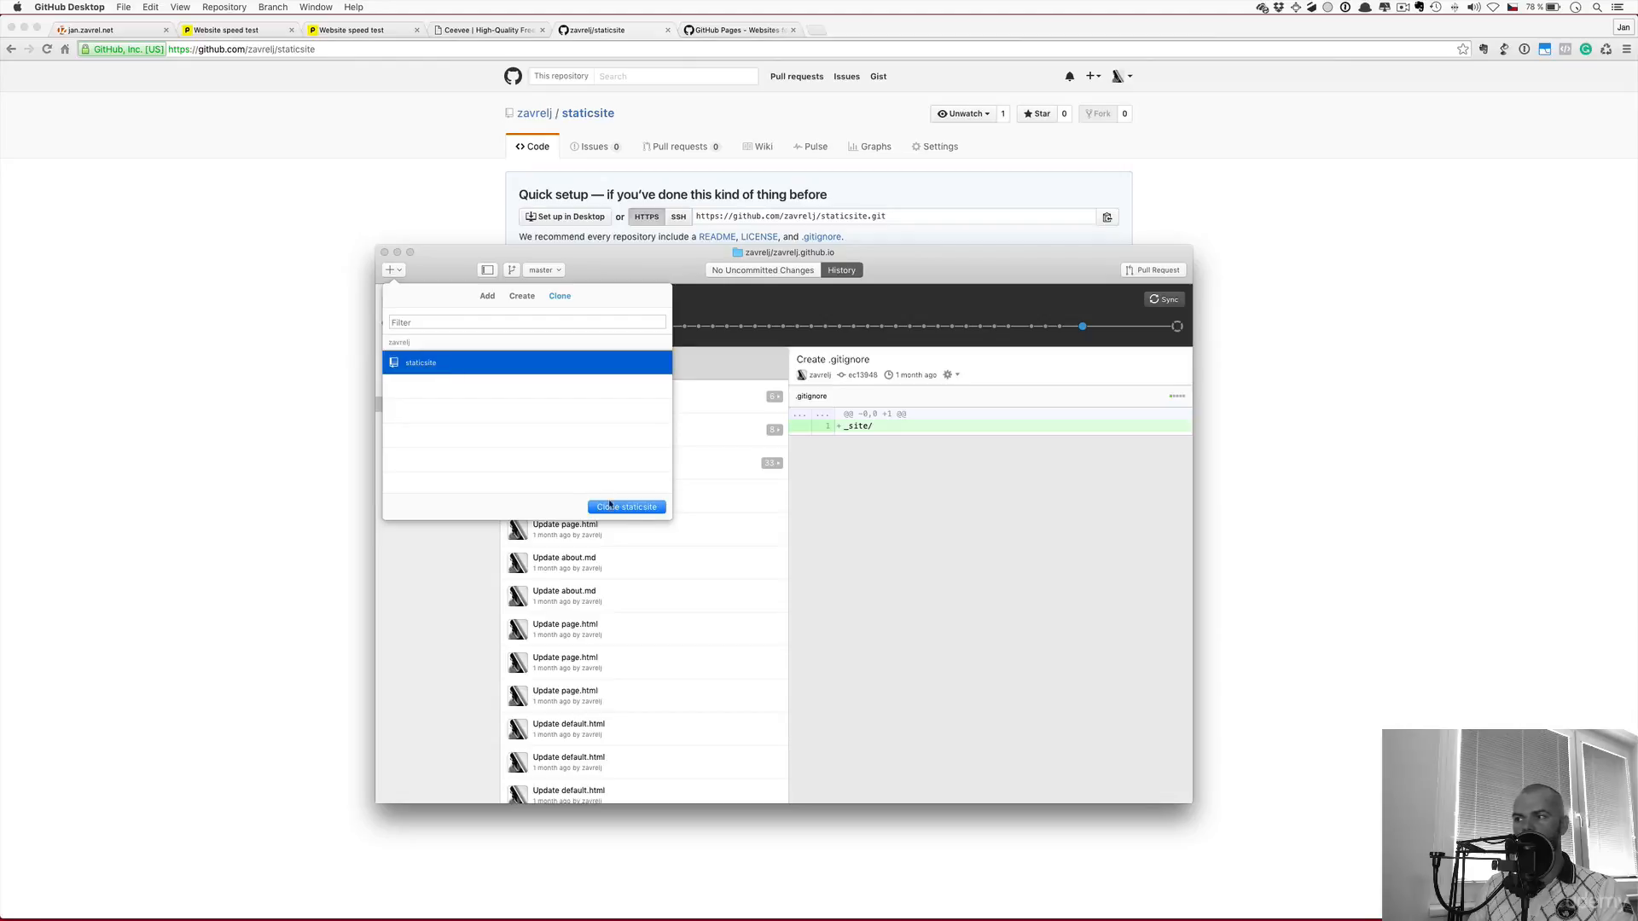
pyautogui.click(636, 513)
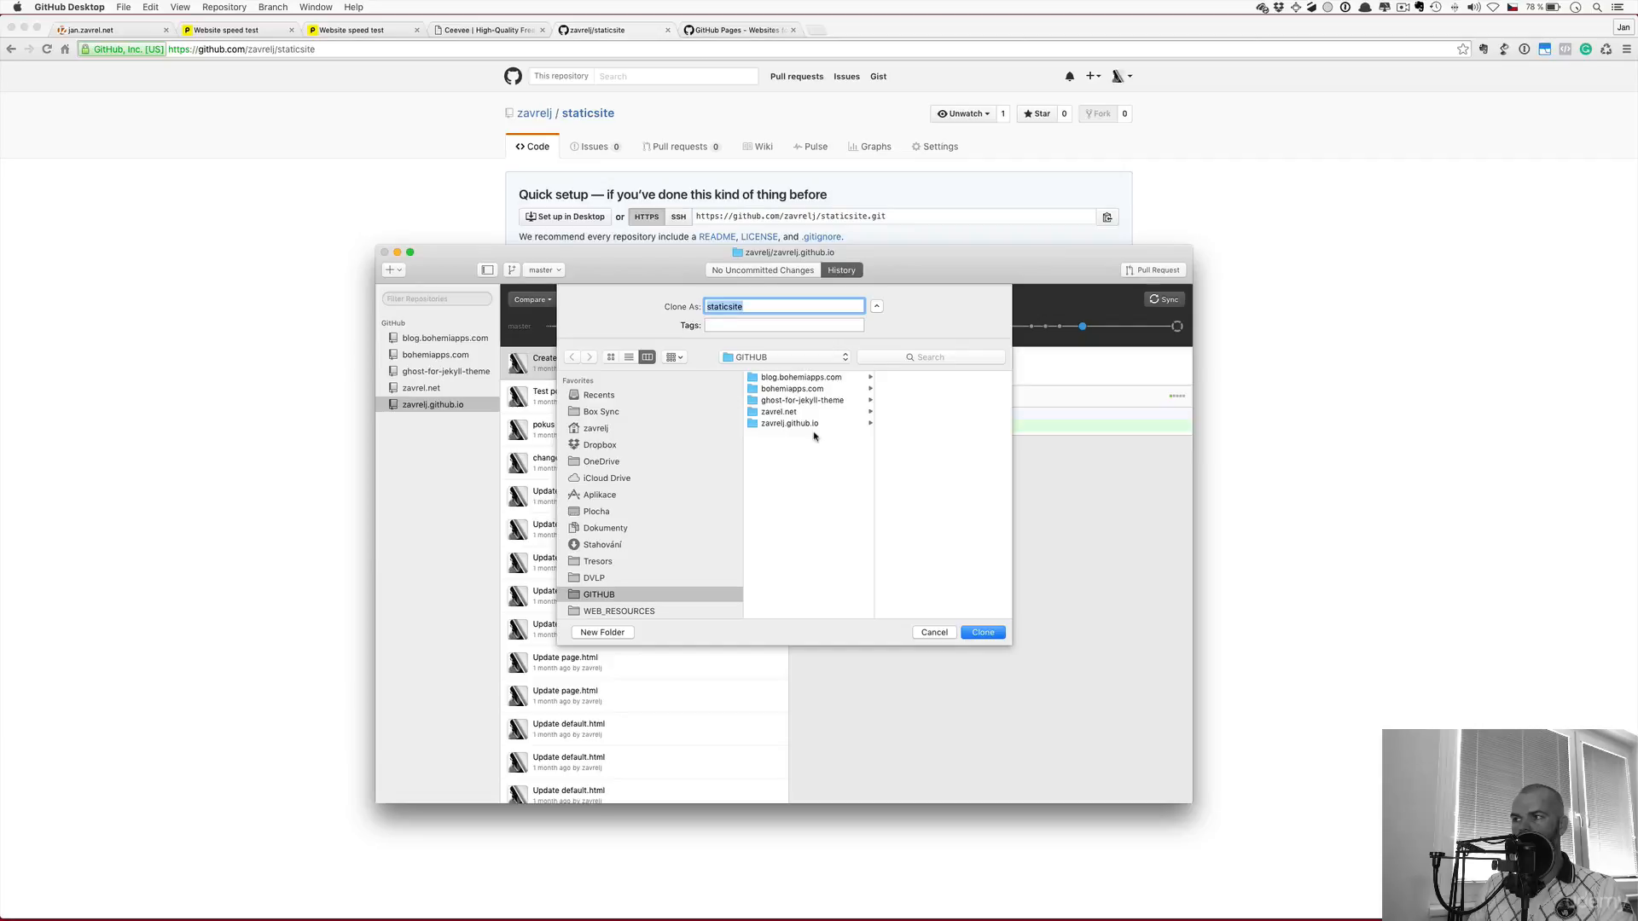
pyautogui.click(978, 636)
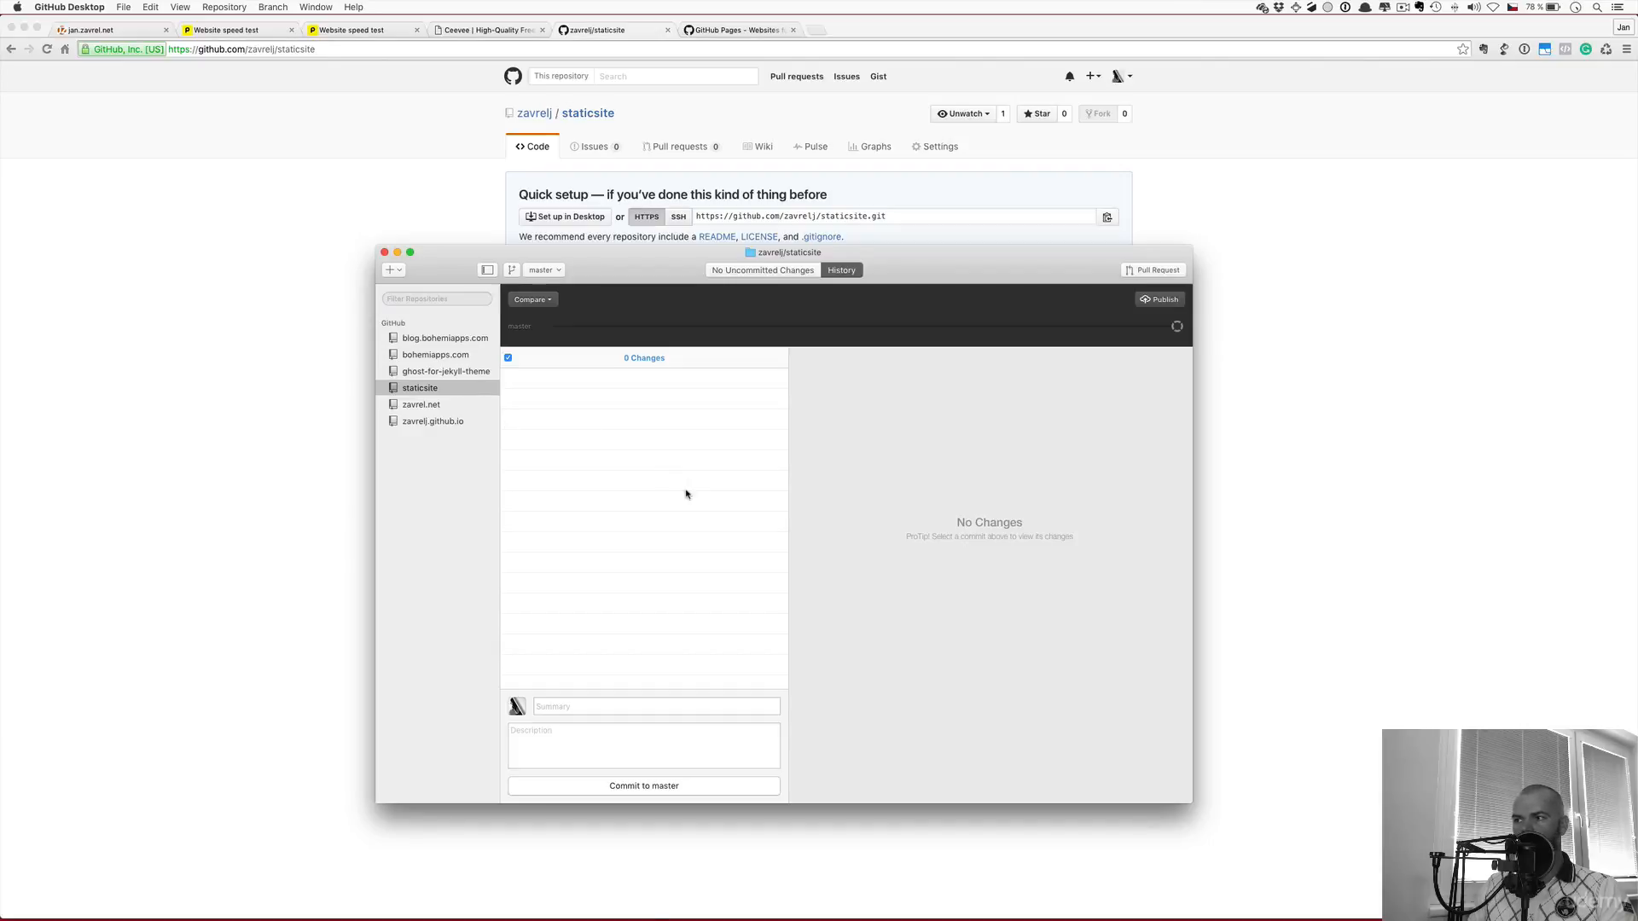
# Copy about.md from the zavrelj.github.io folder into the staticsite folder in Finder, and return to GitHub Desktop
pyautogui.moveTo(703, 918)
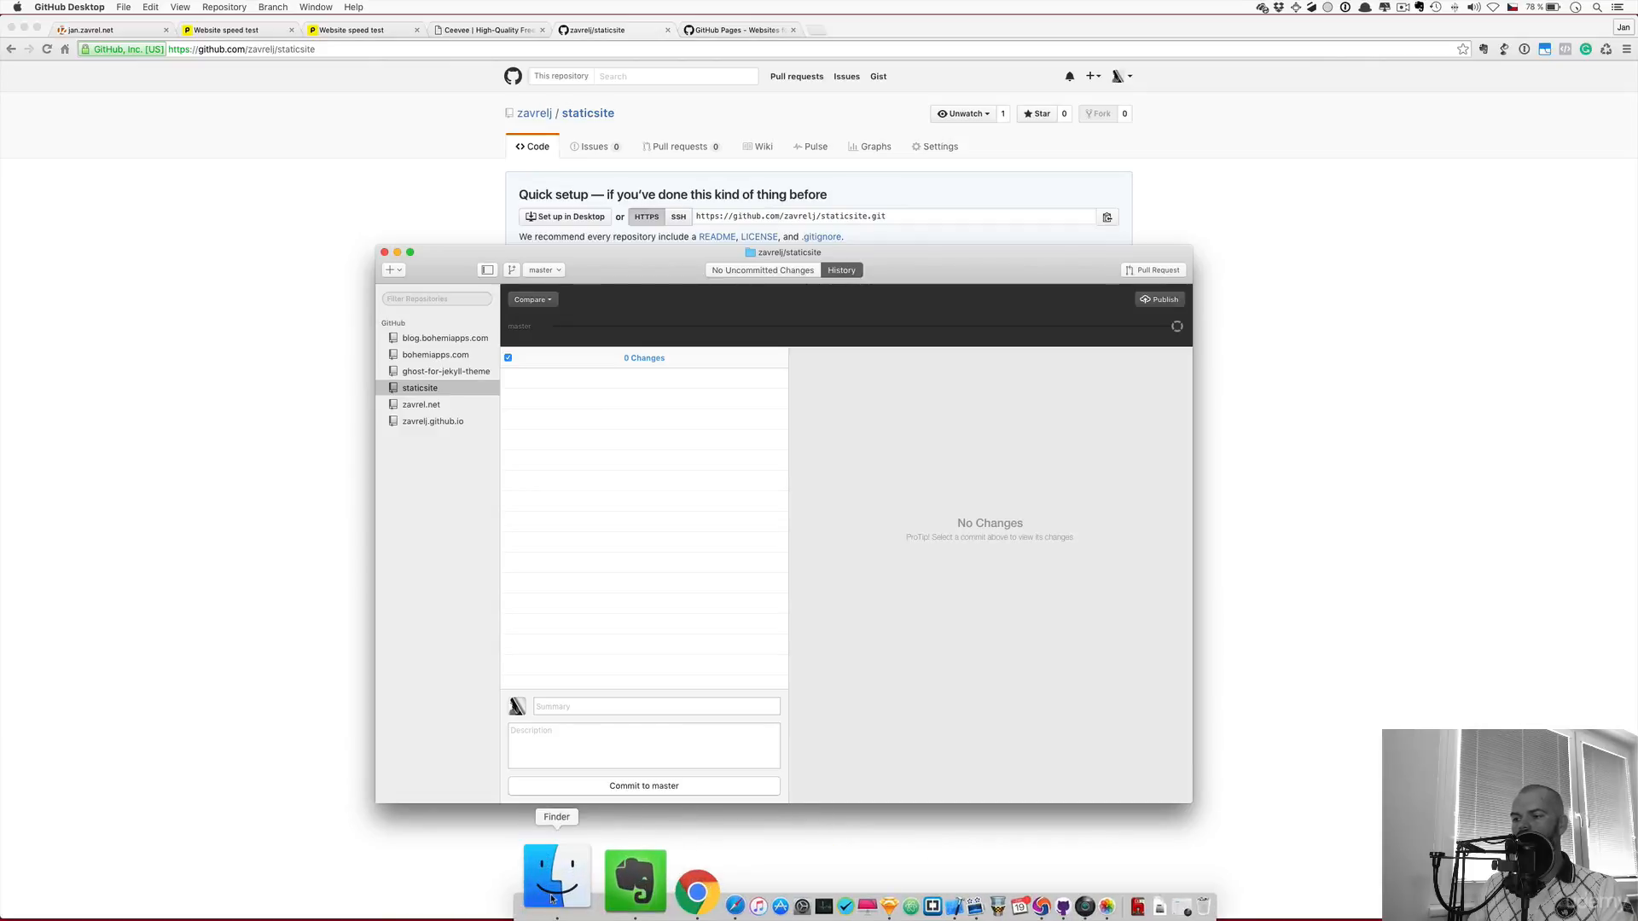
pyautogui.click(547, 911)
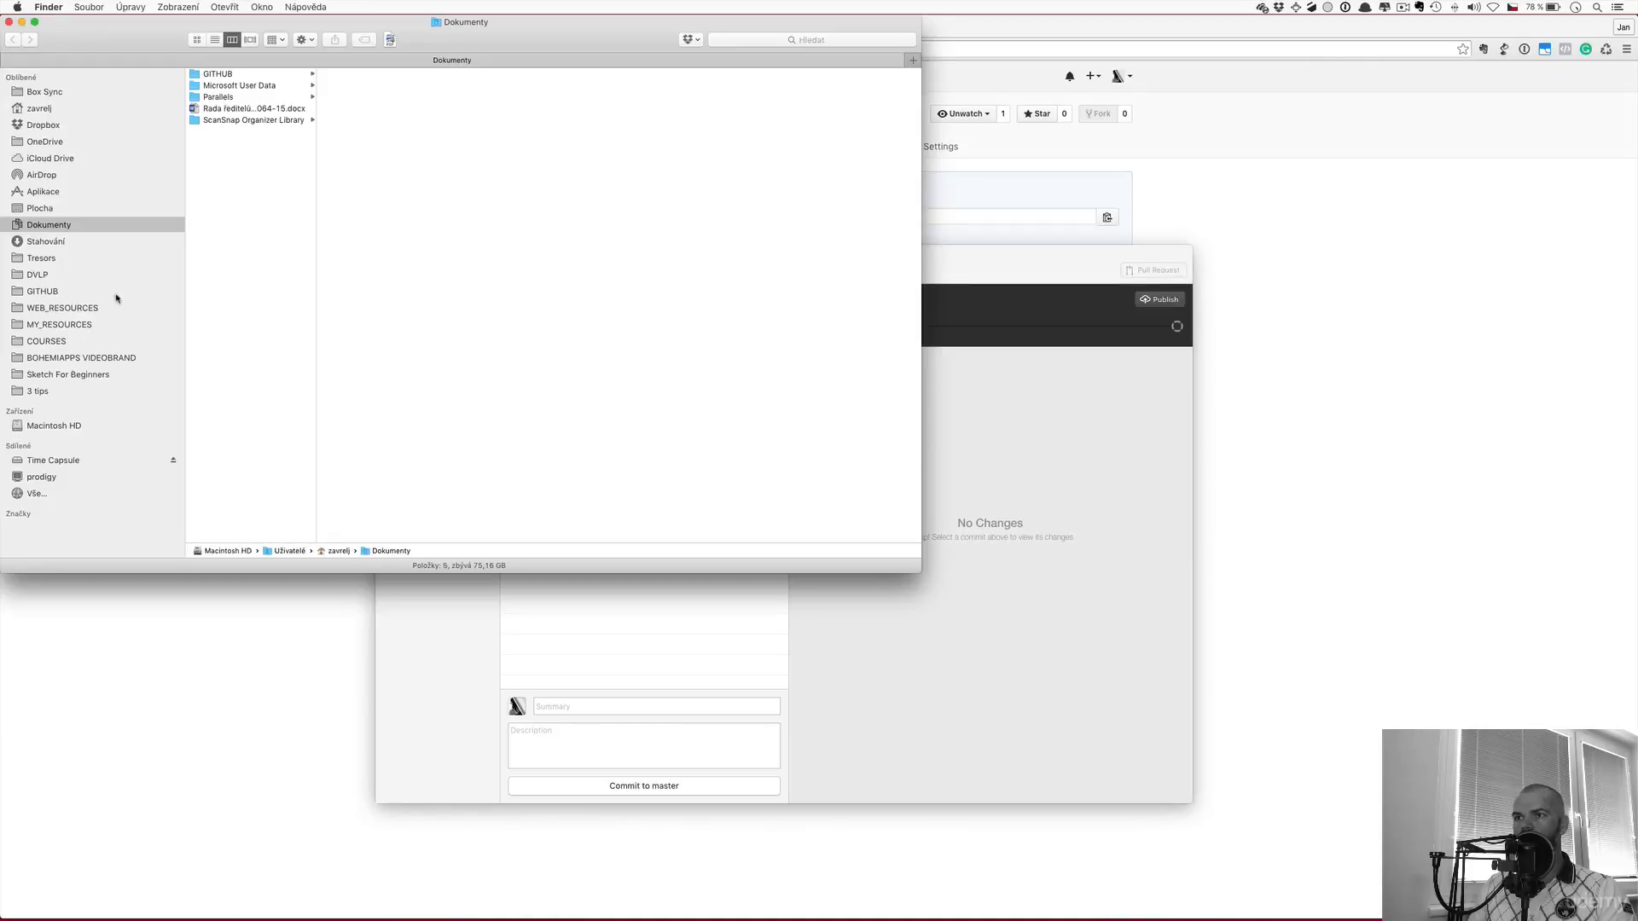
pyautogui.click(42, 292)
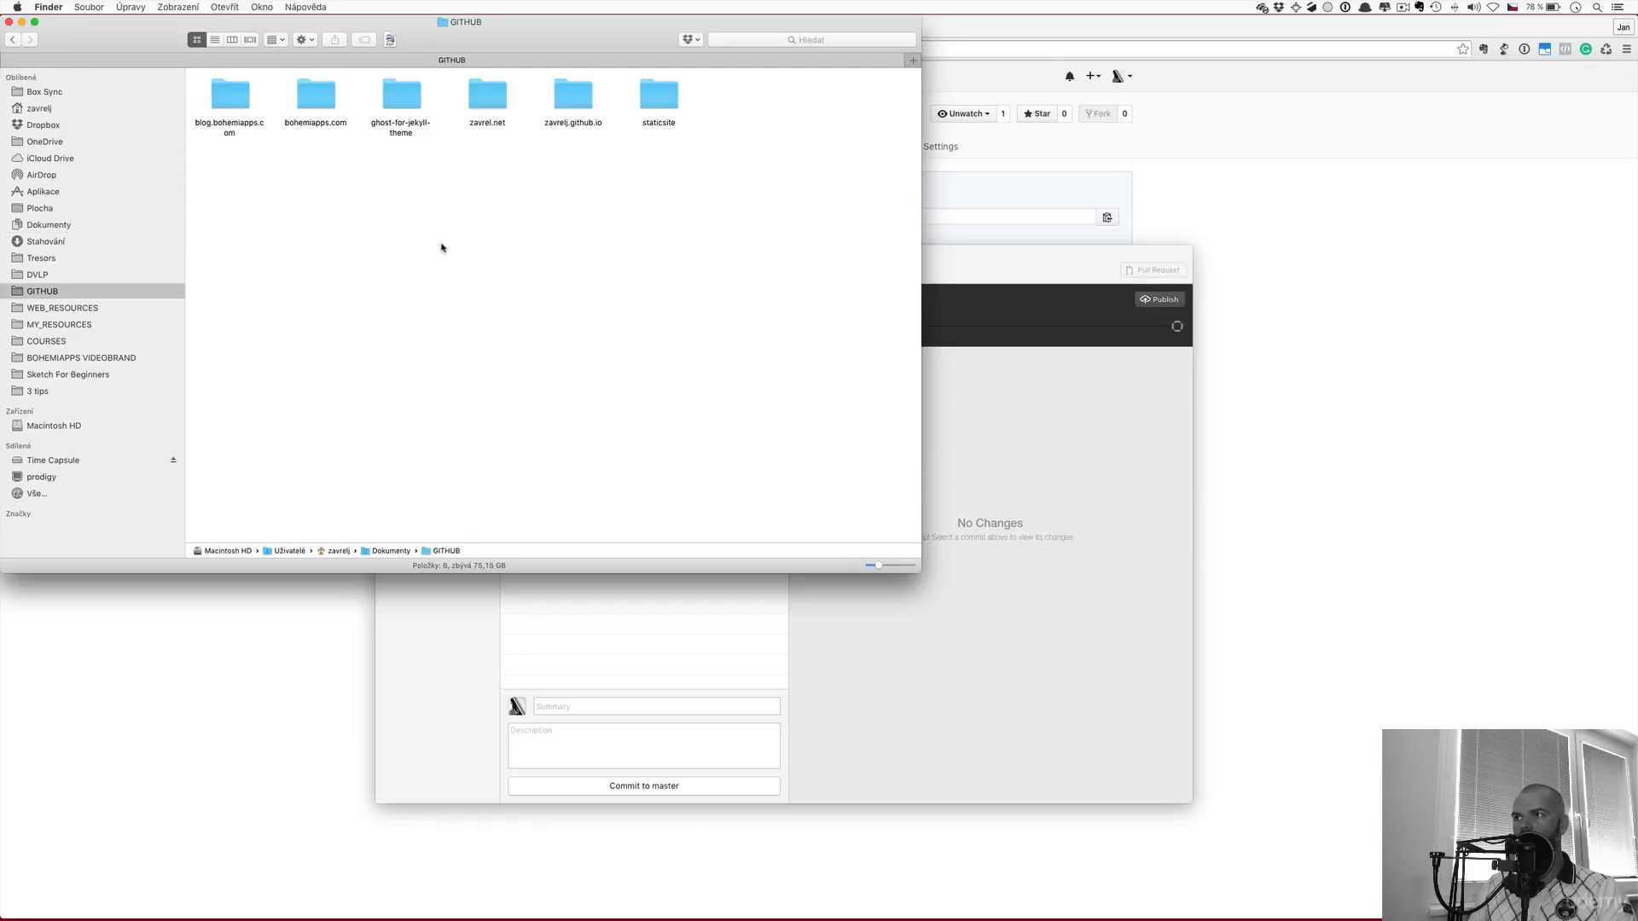
pyautogui.doubleClick(657, 95)
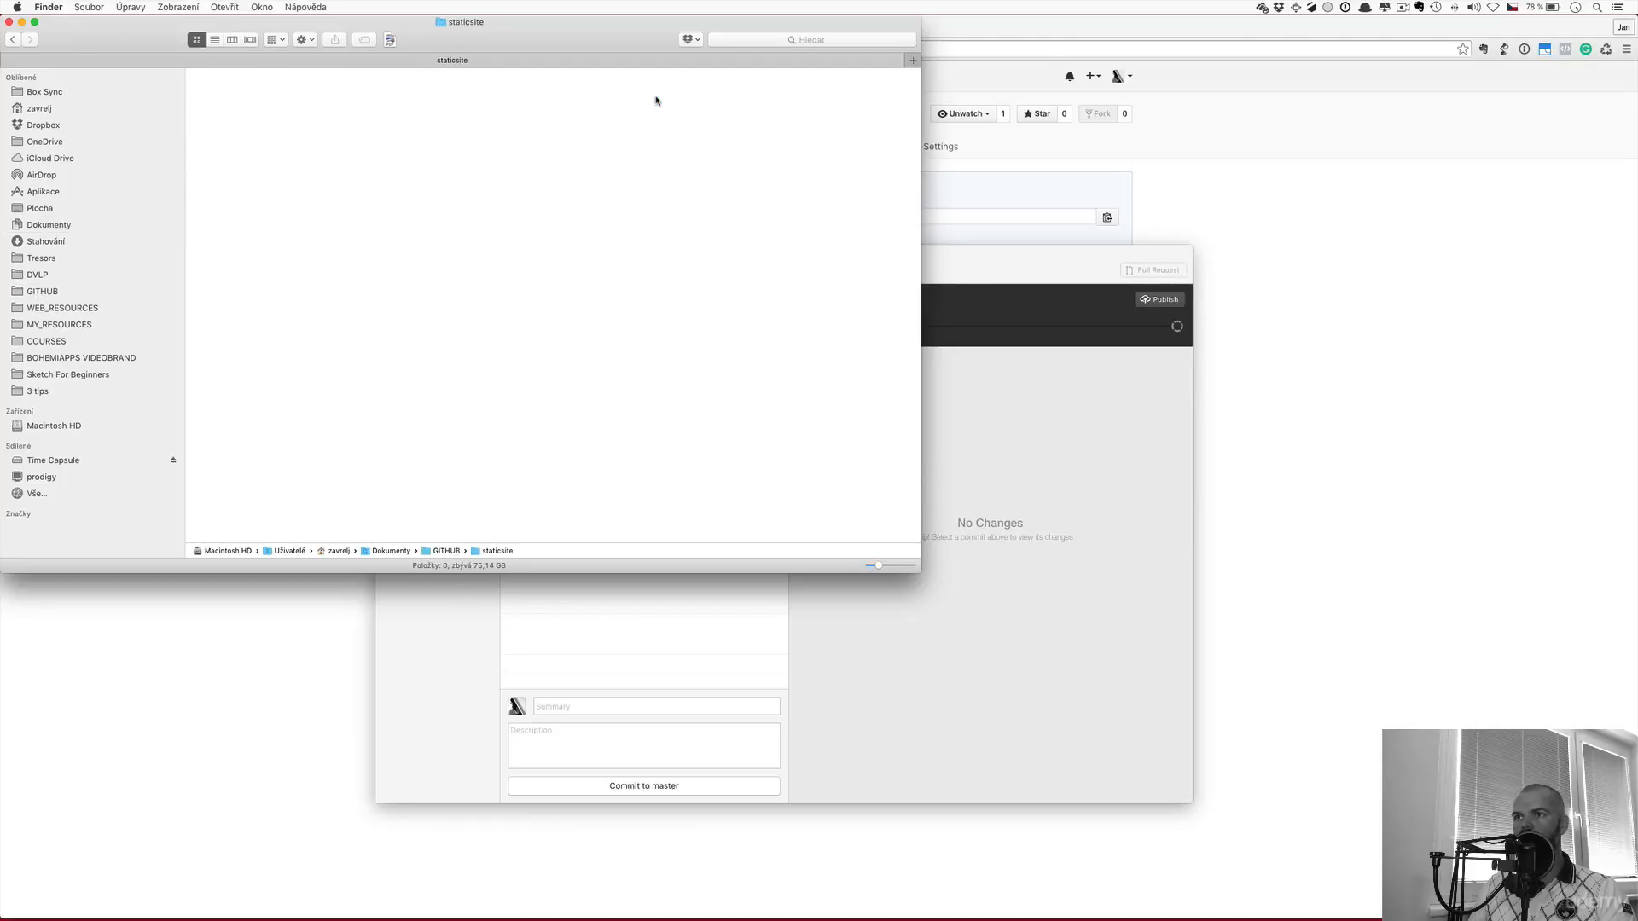
pyautogui.click(13, 39)
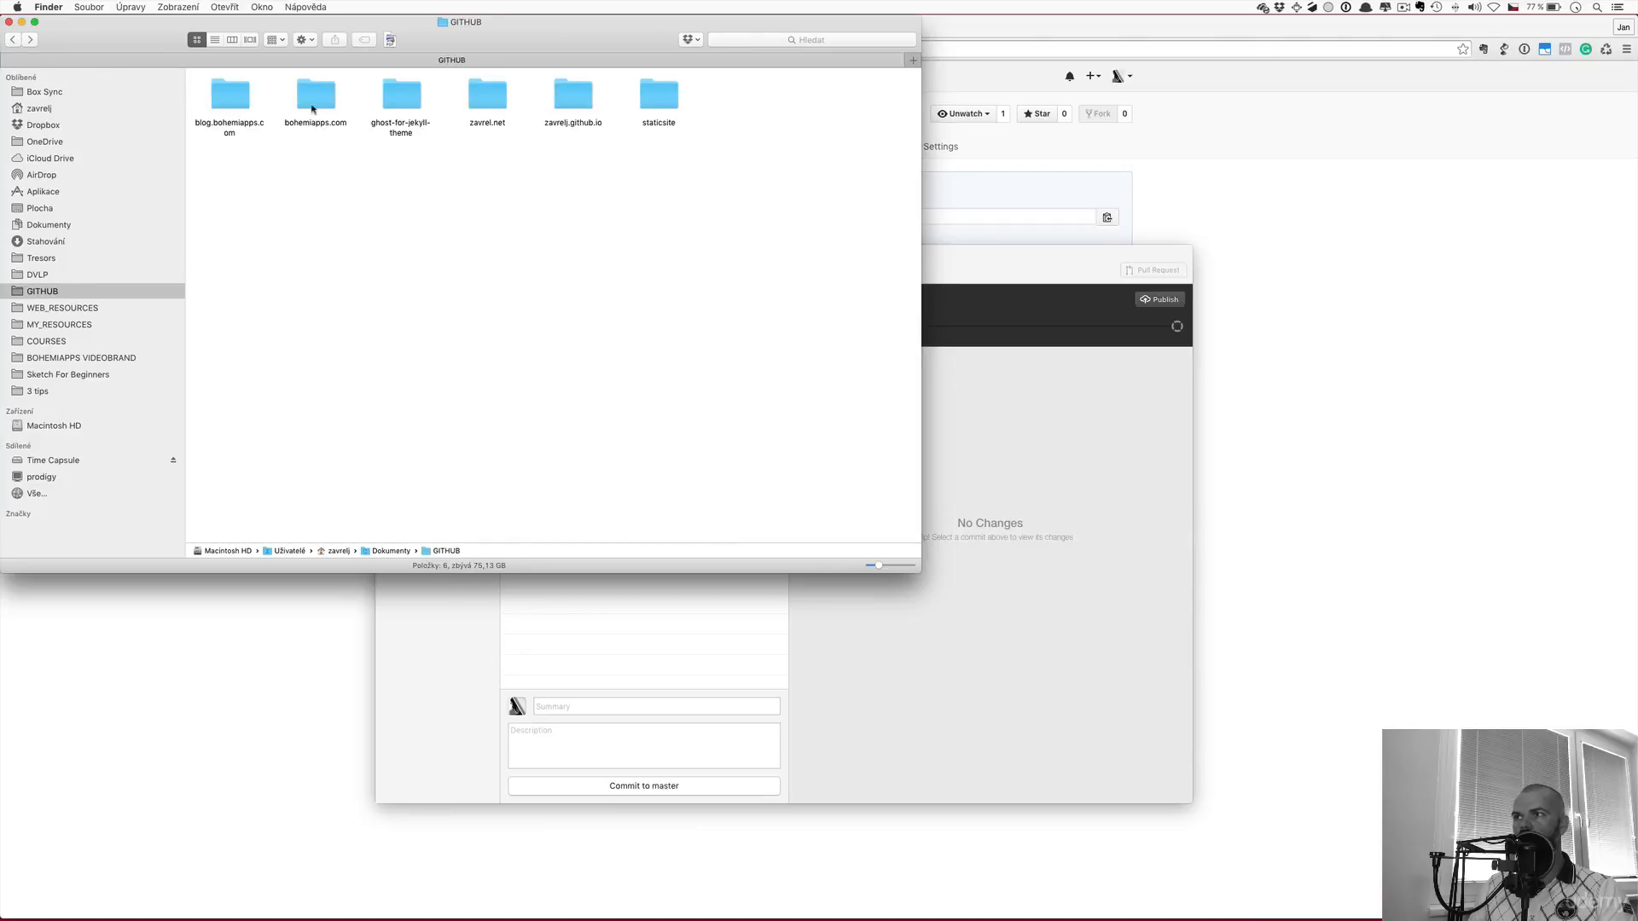
pyautogui.doubleClick(573, 94)
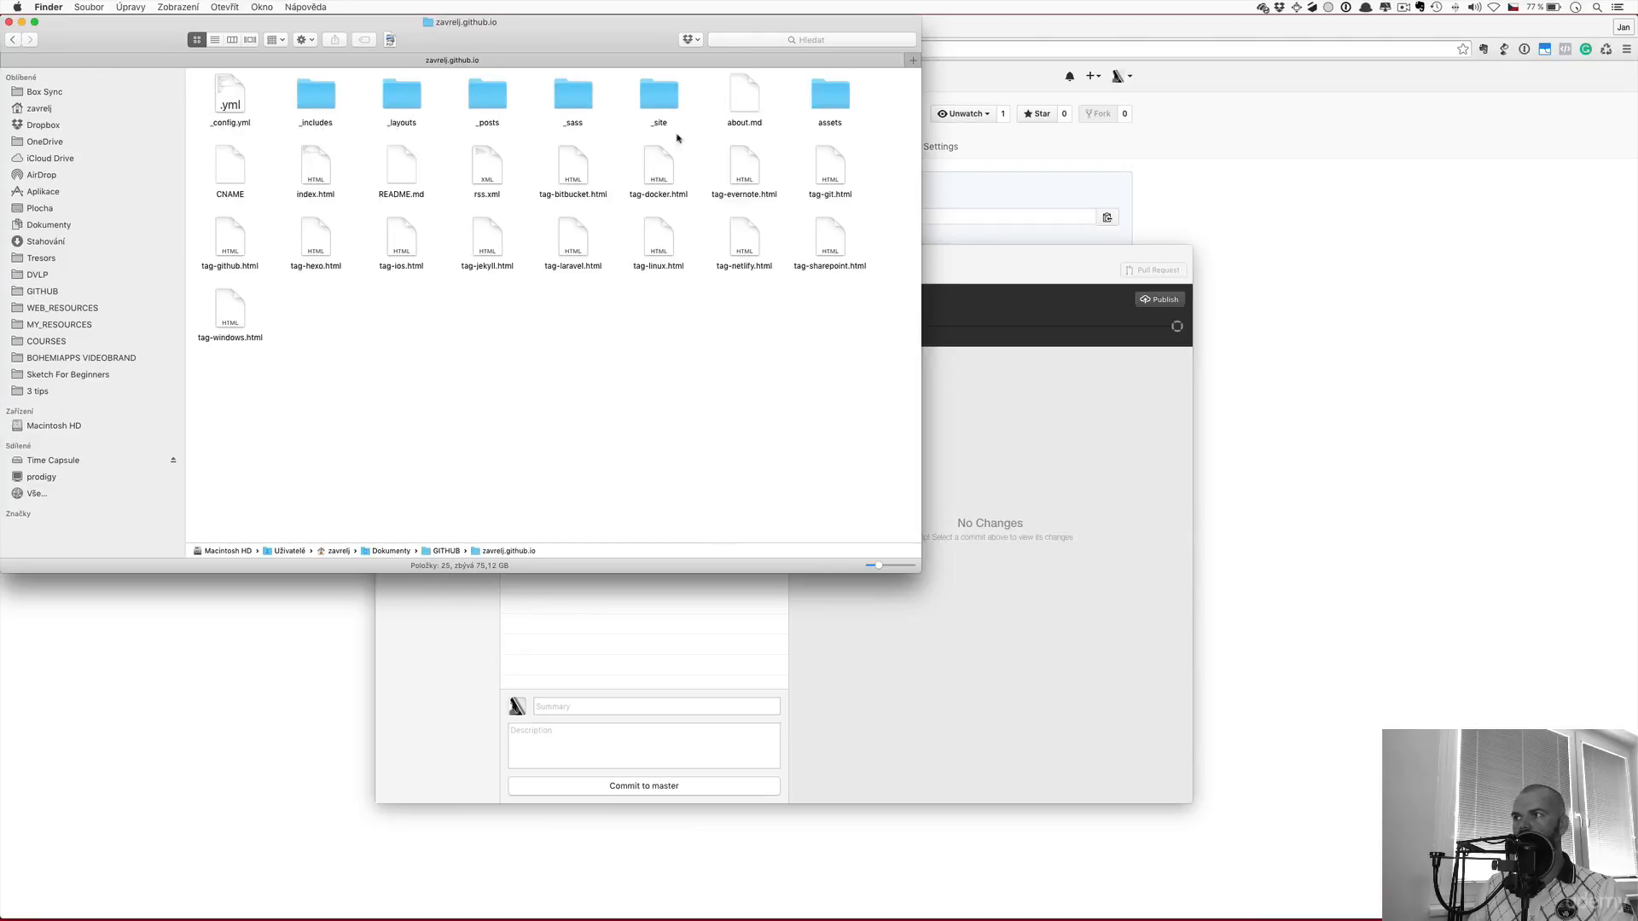
pyautogui.click(755, 93)
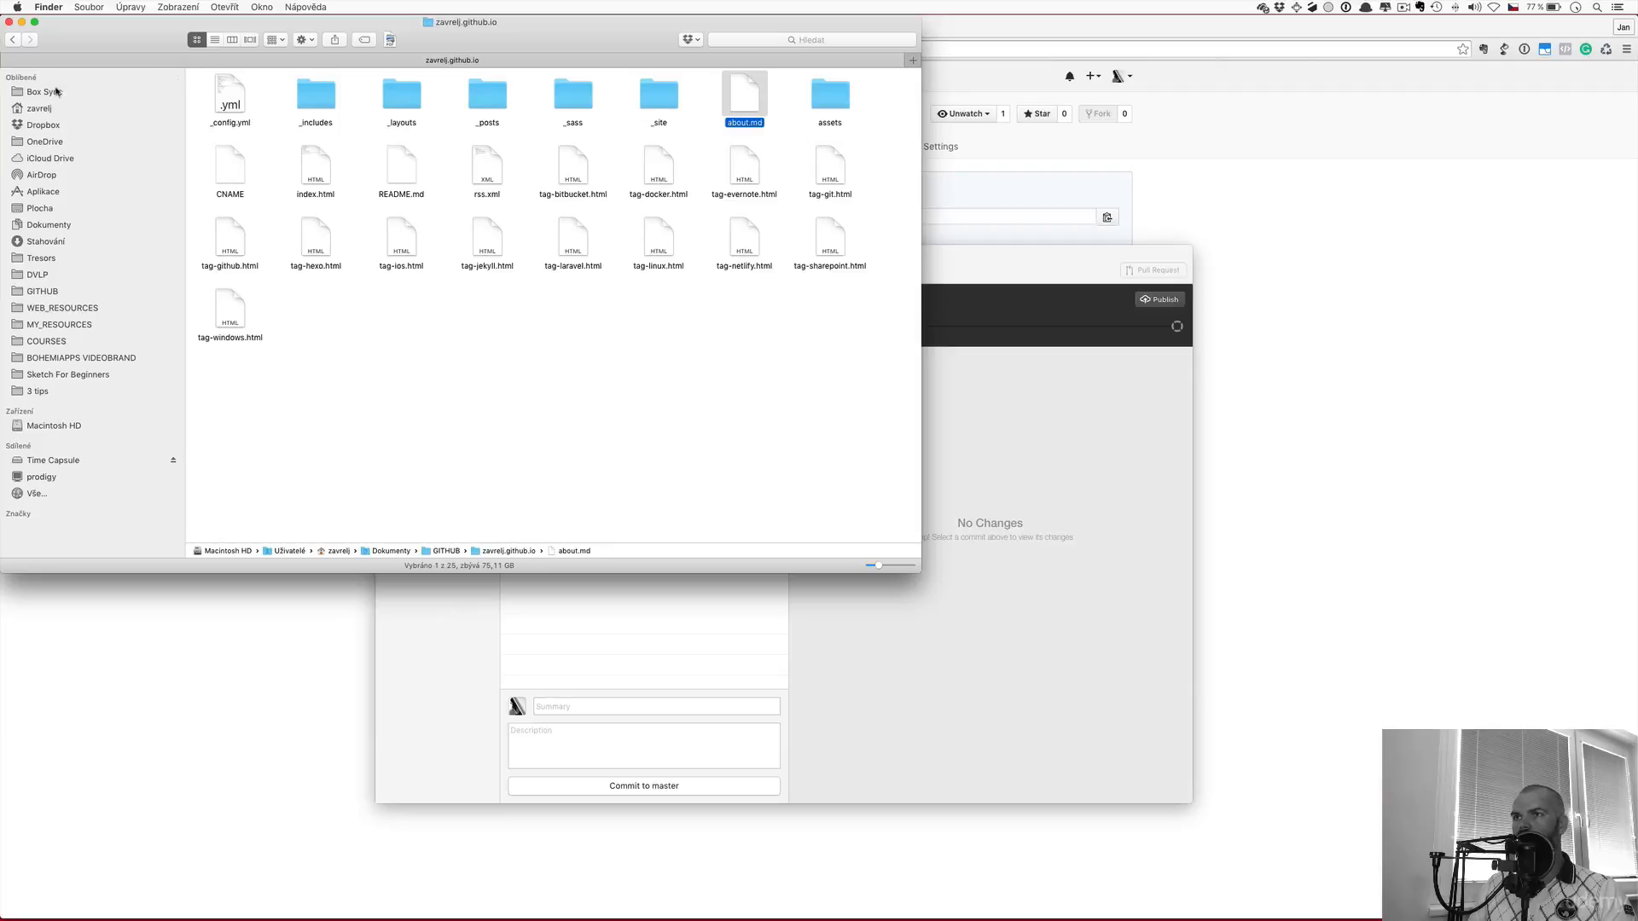
pyautogui.click(14, 40)
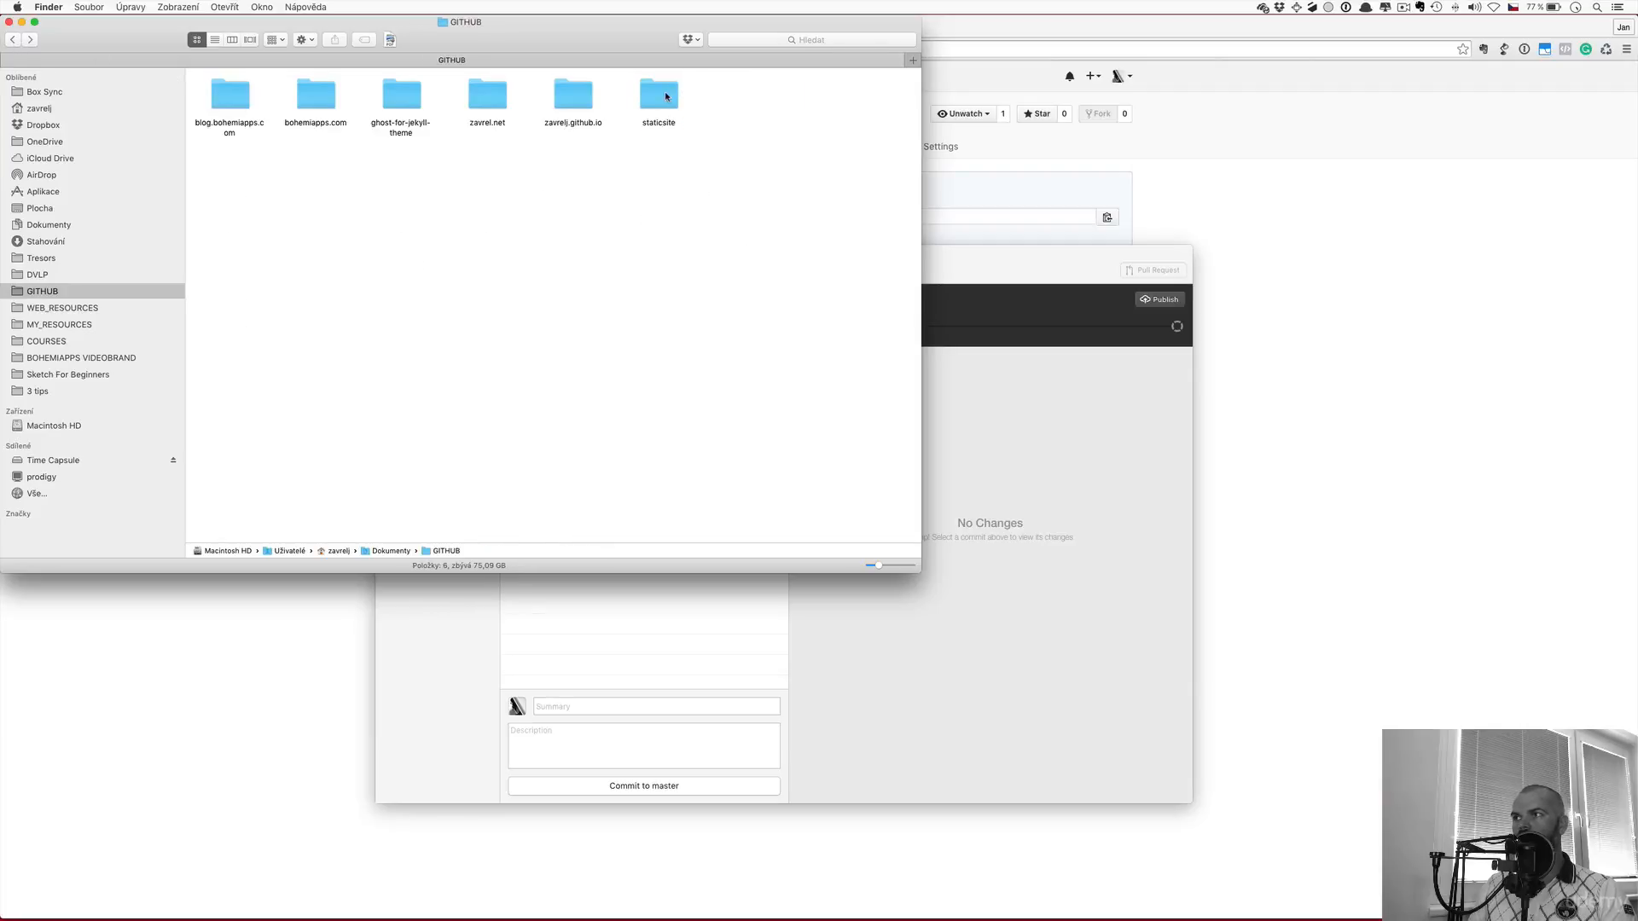
pyautogui.doubleClick(663, 96)
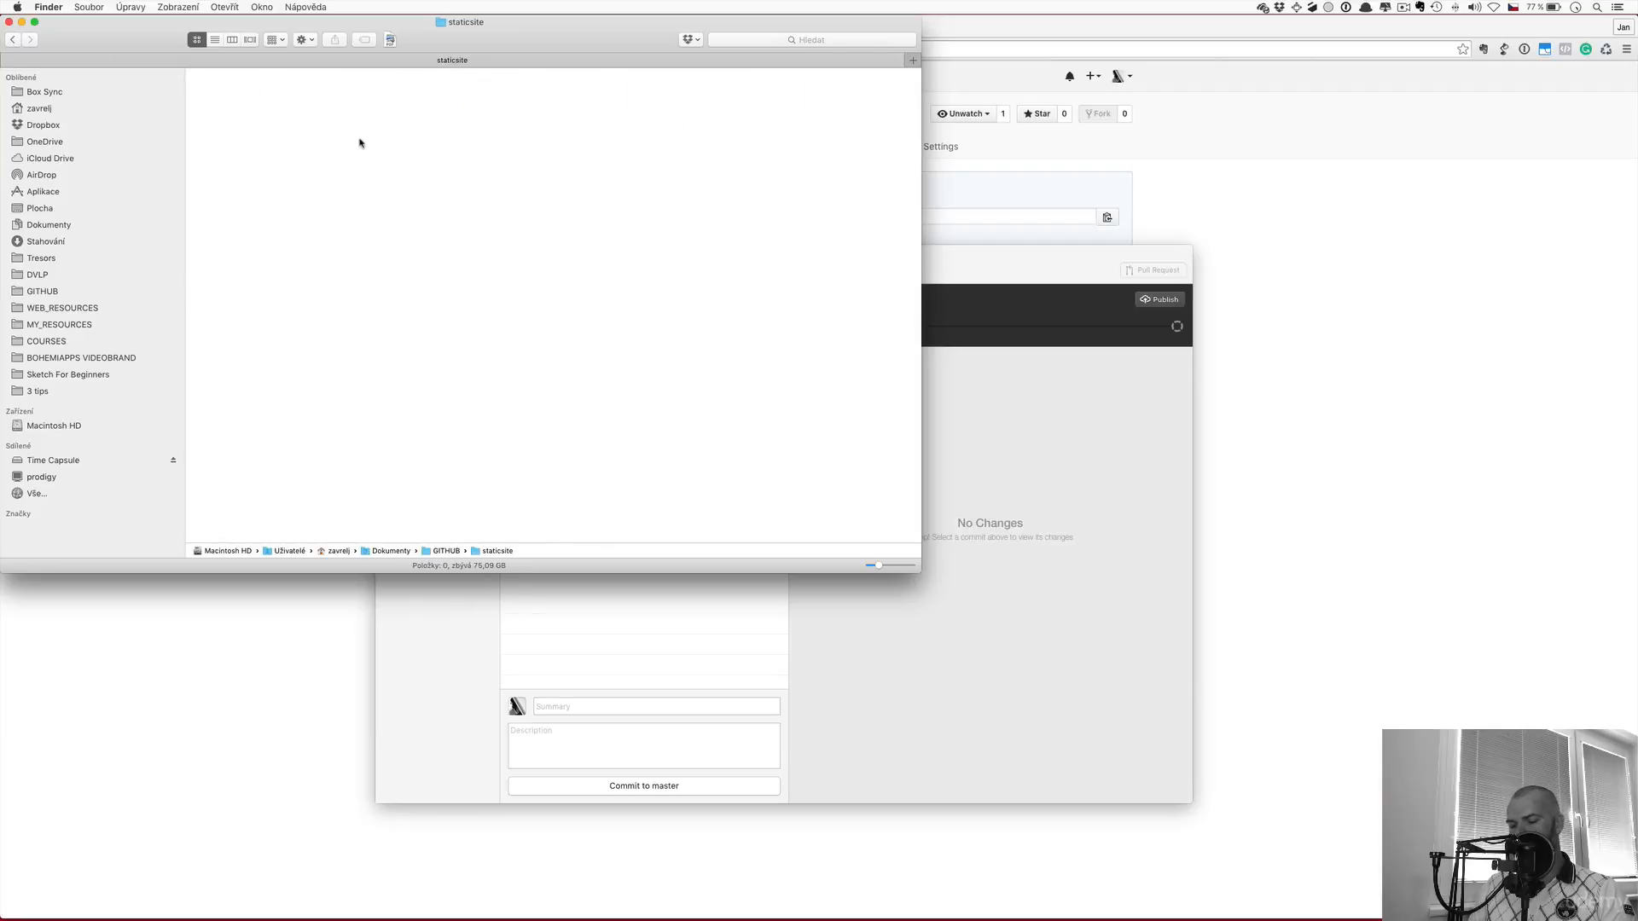
pyautogui.press('super+v')
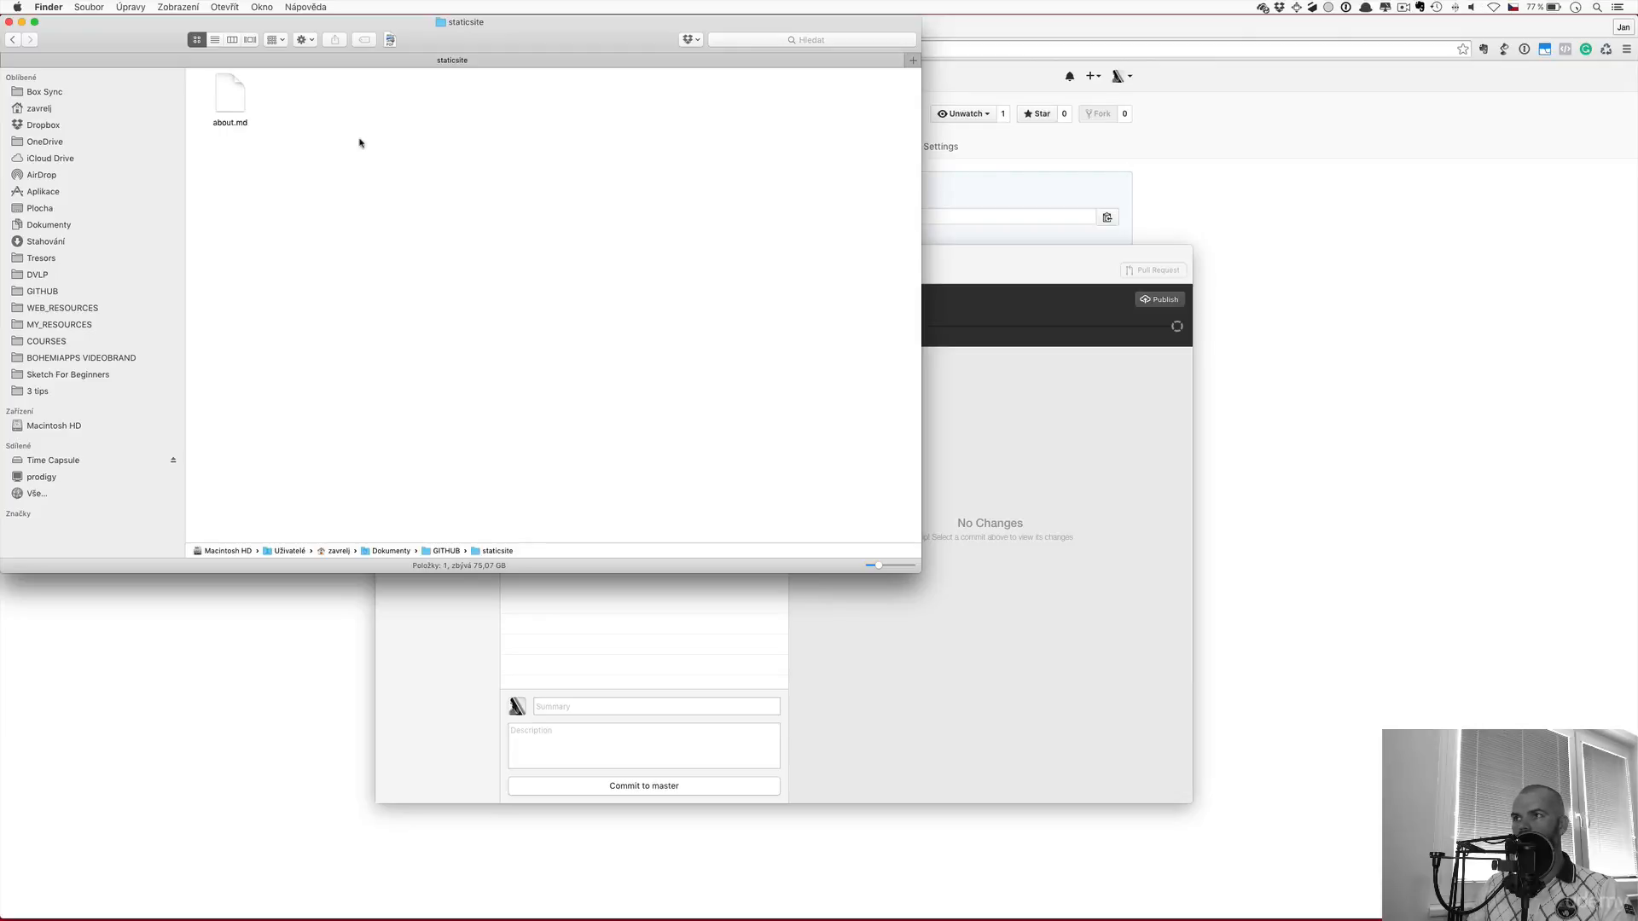
pyautogui.click(948, 254)
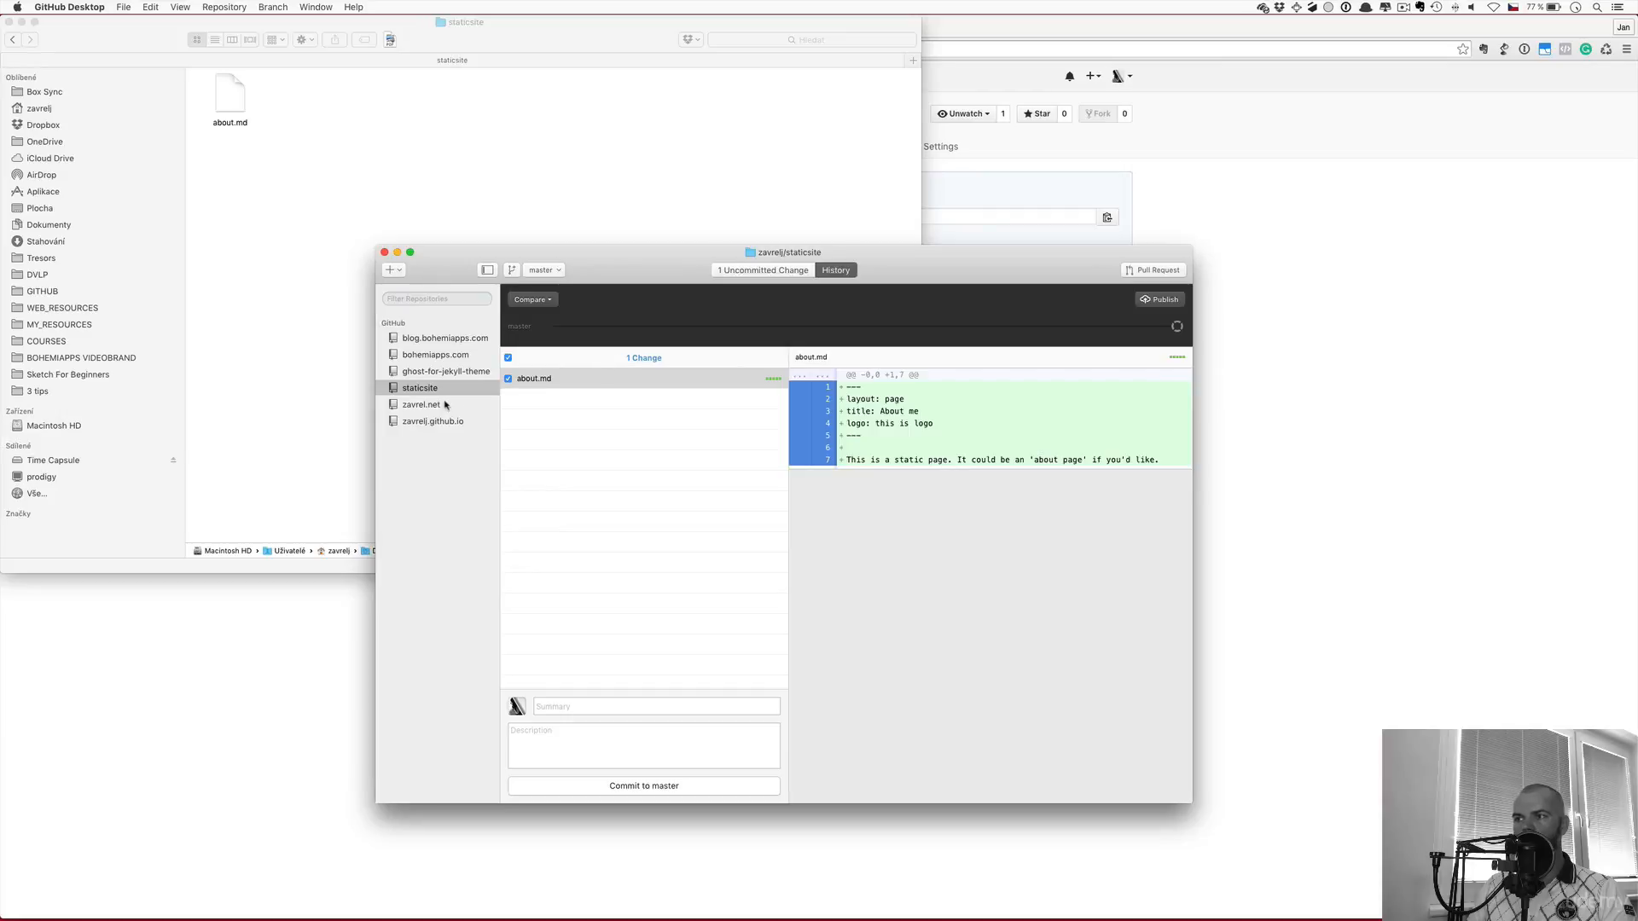
# Commit the new about.md file to master with the summary "adding new file"
pyautogui.click(639, 707)
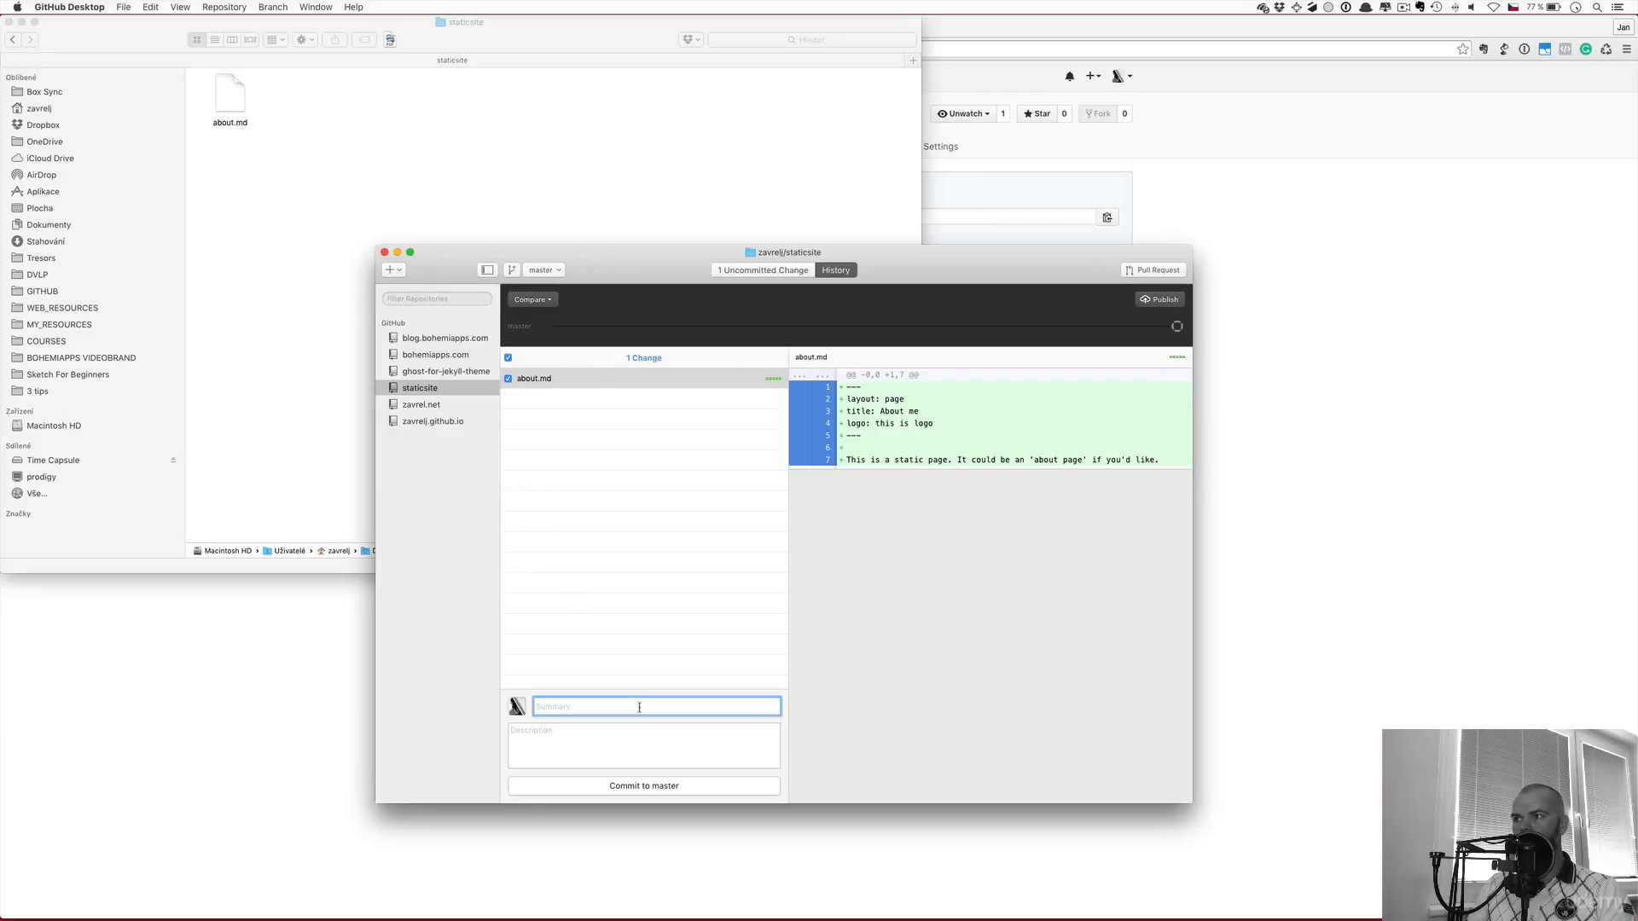
pyautogui.write('adding new file')
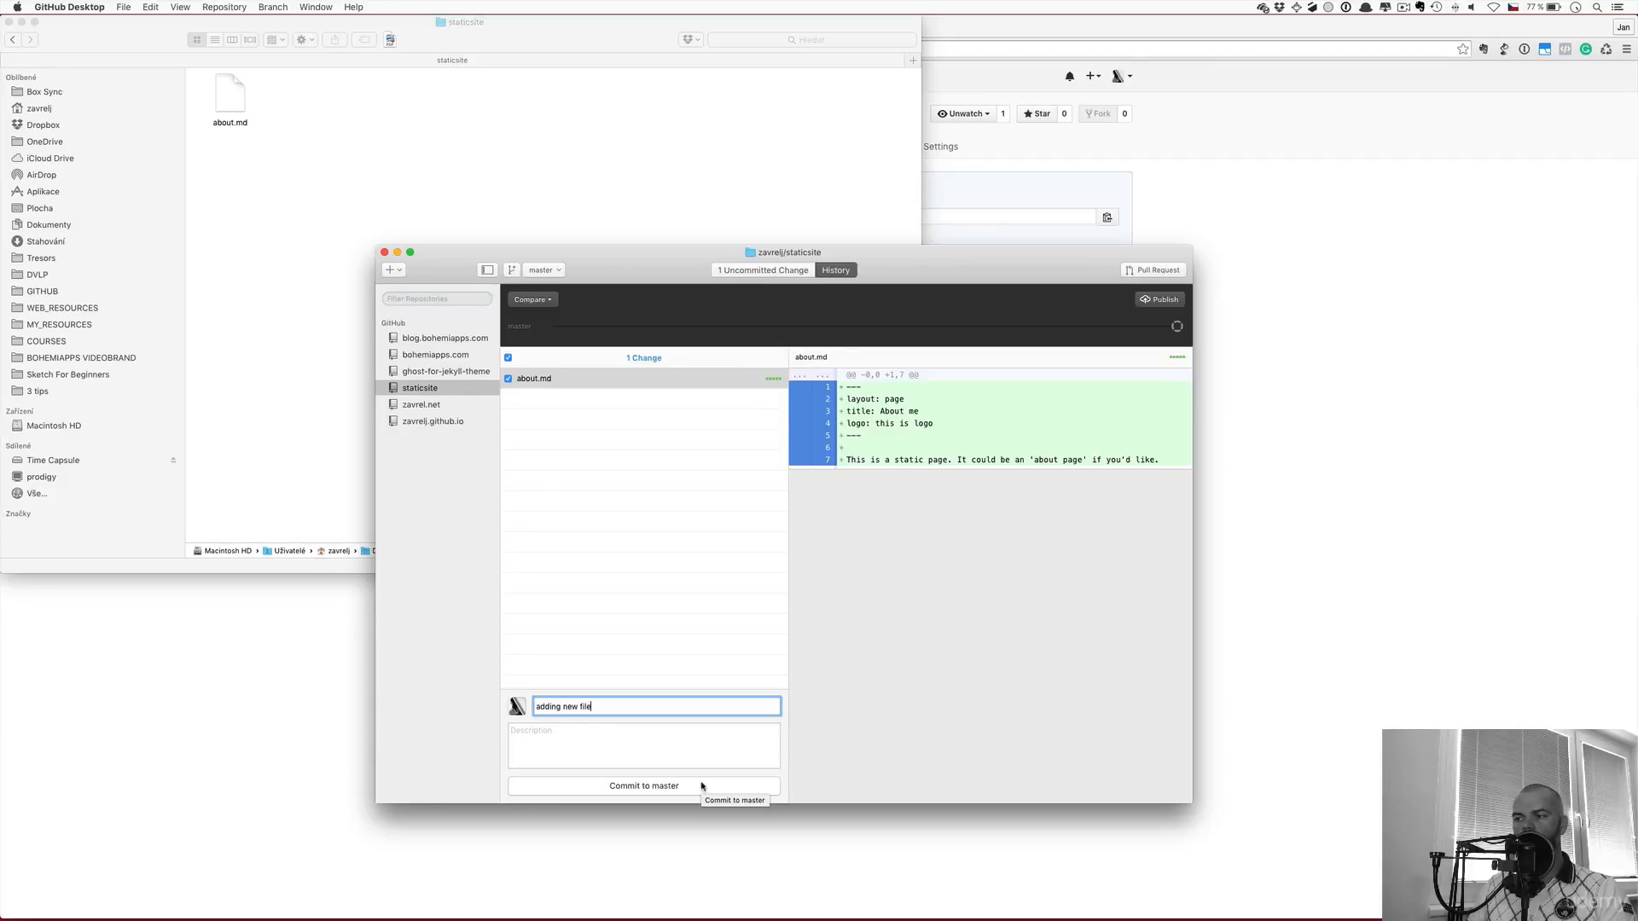
pyautogui.click(701, 785)
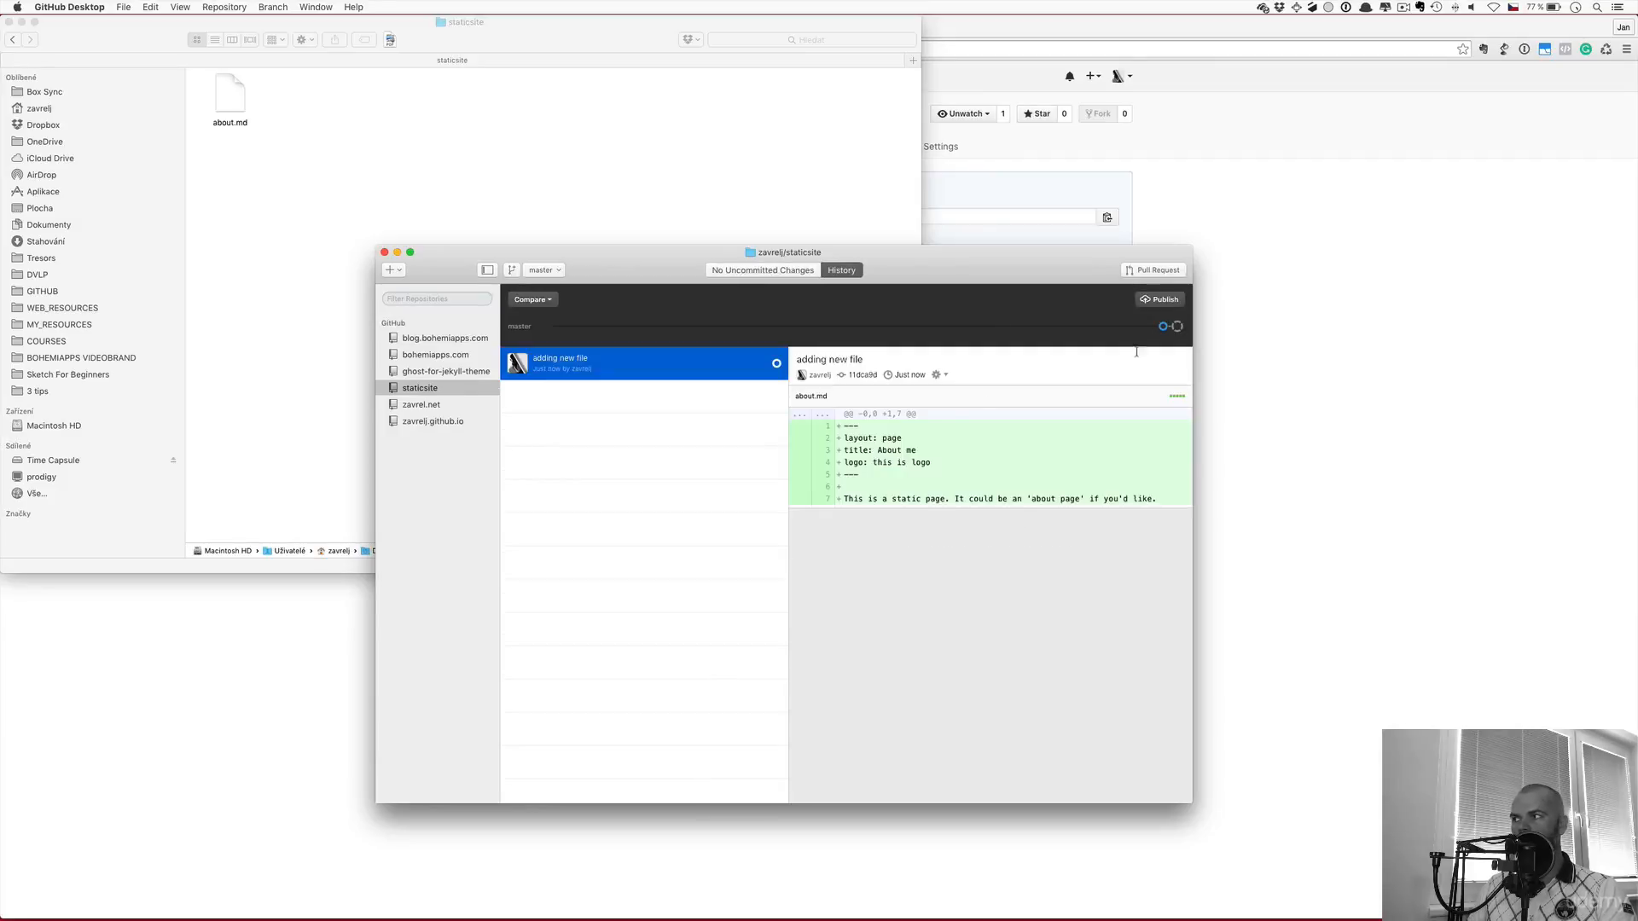
# Publish the staticsite repository to GitHub and open its repository page in the browser
pyautogui.click(1157, 303)
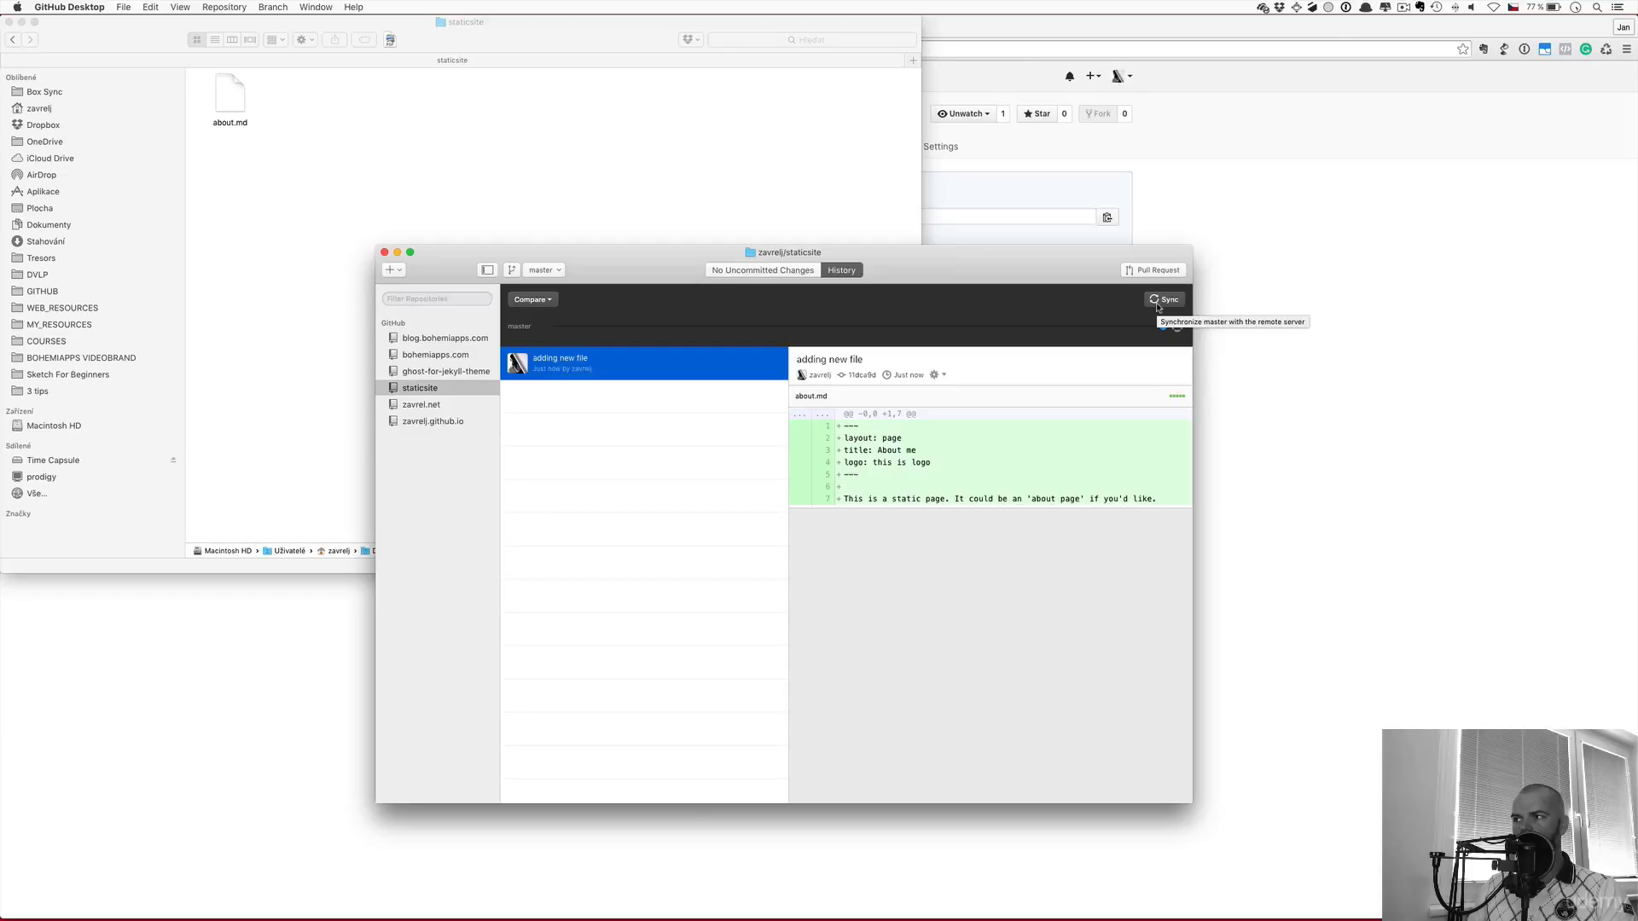
pyautogui.click(1309, 267)
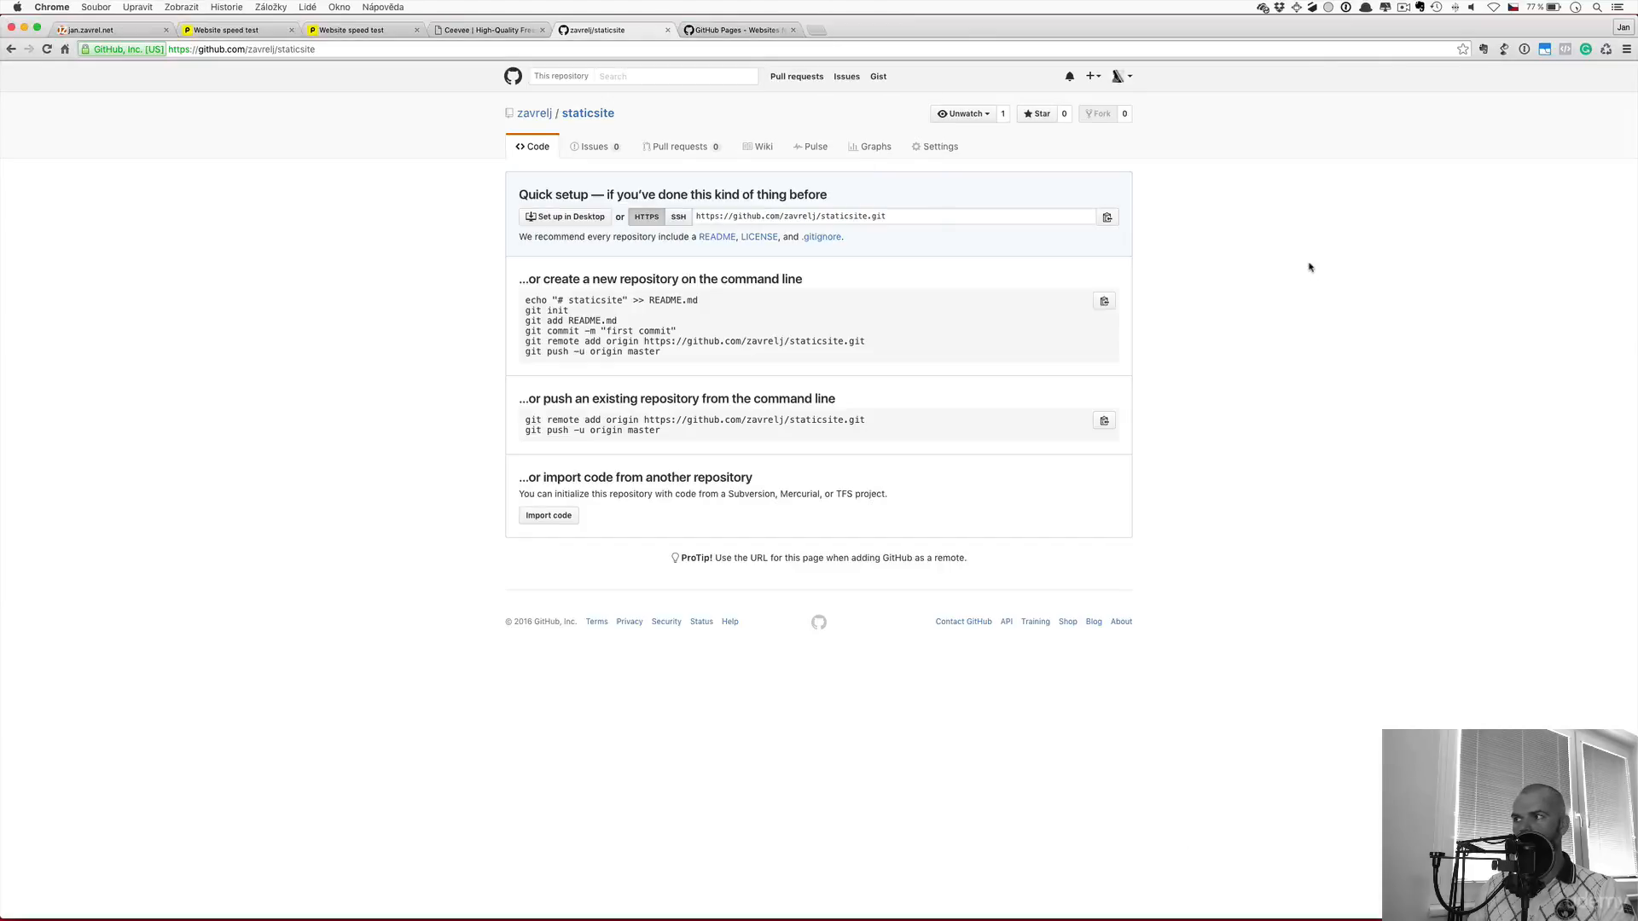
pyautogui.click(574, 118)
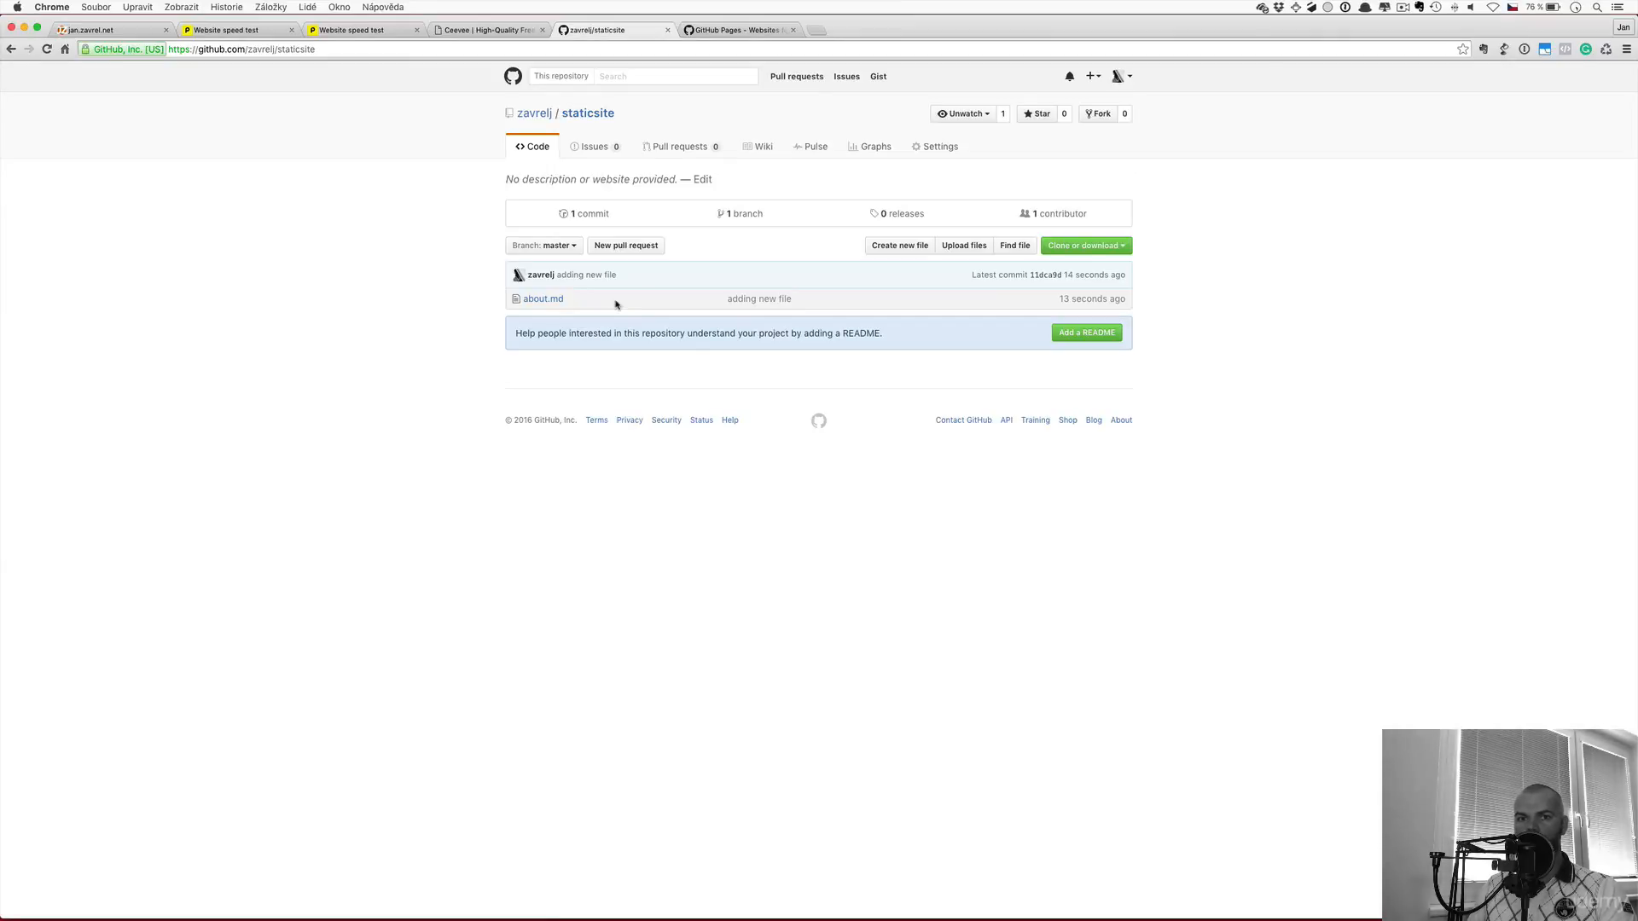
# Go to the zavrelj.github.io repository from the profile page and open its CNAME file
pyautogui.hotkey('ctrl', 'Tab')
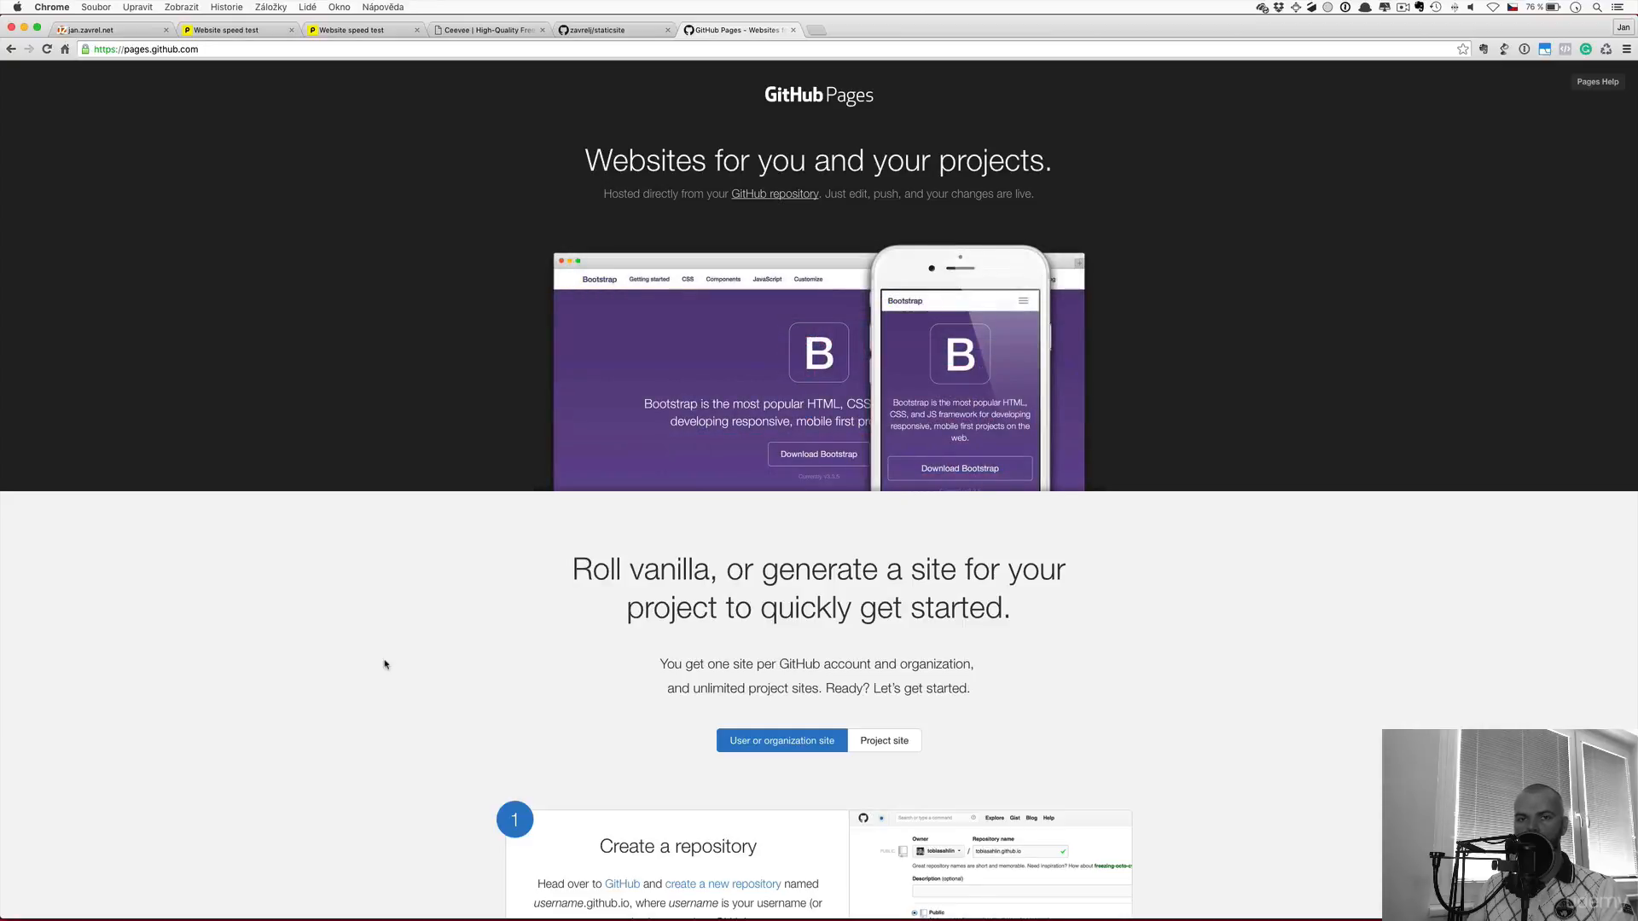
pyautogui.click(617, 34)
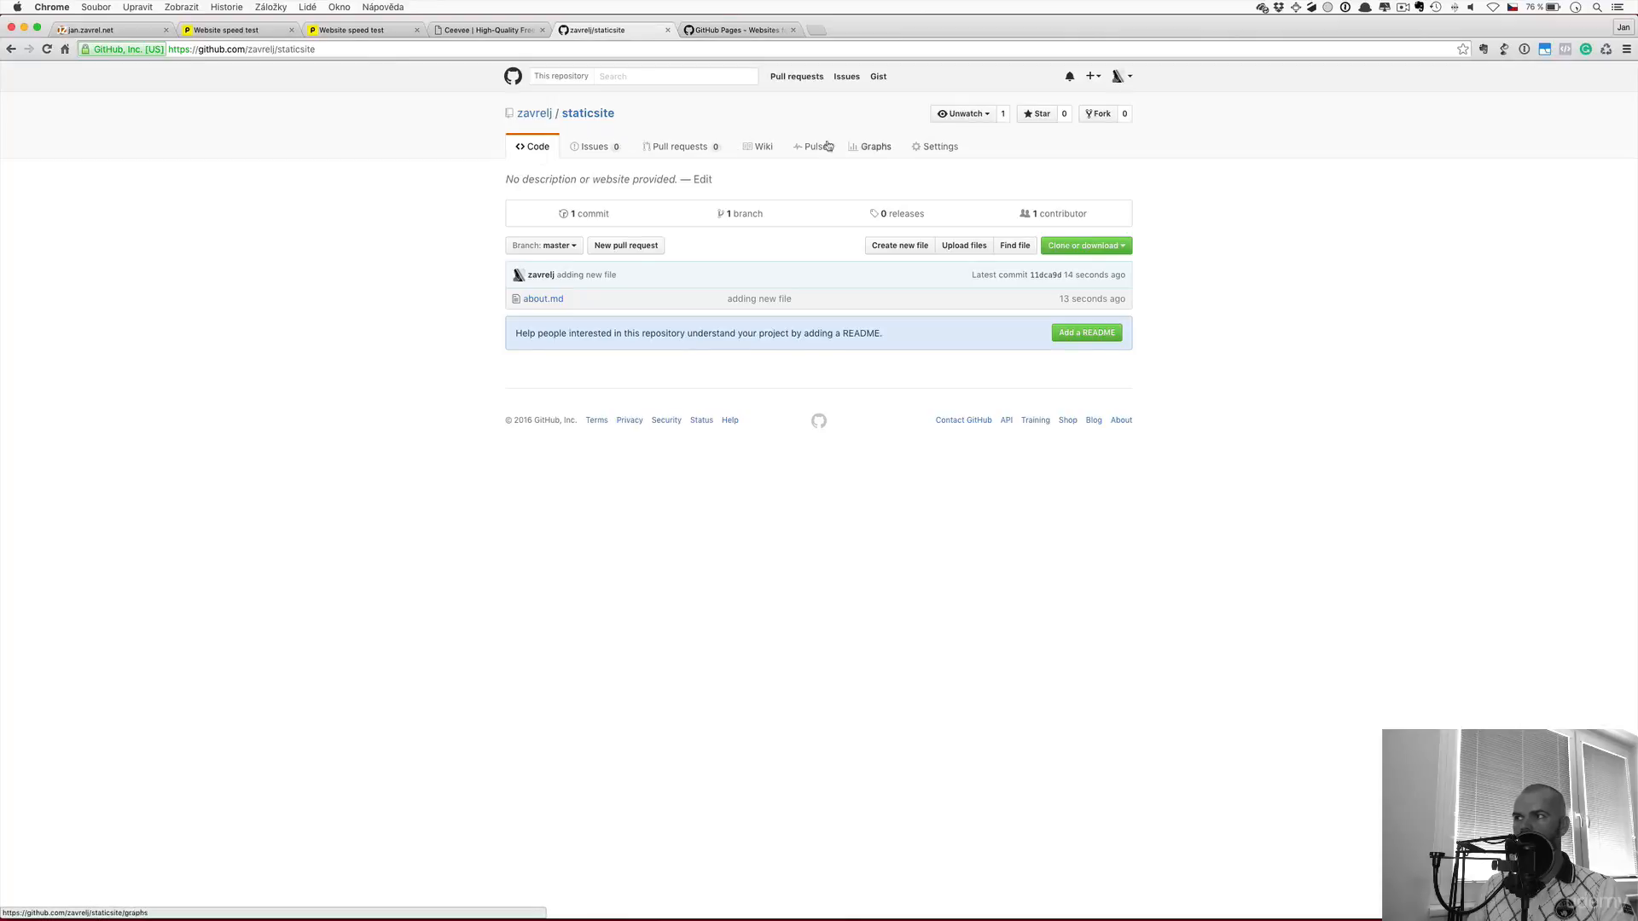
pyautogui.click(543, 113)
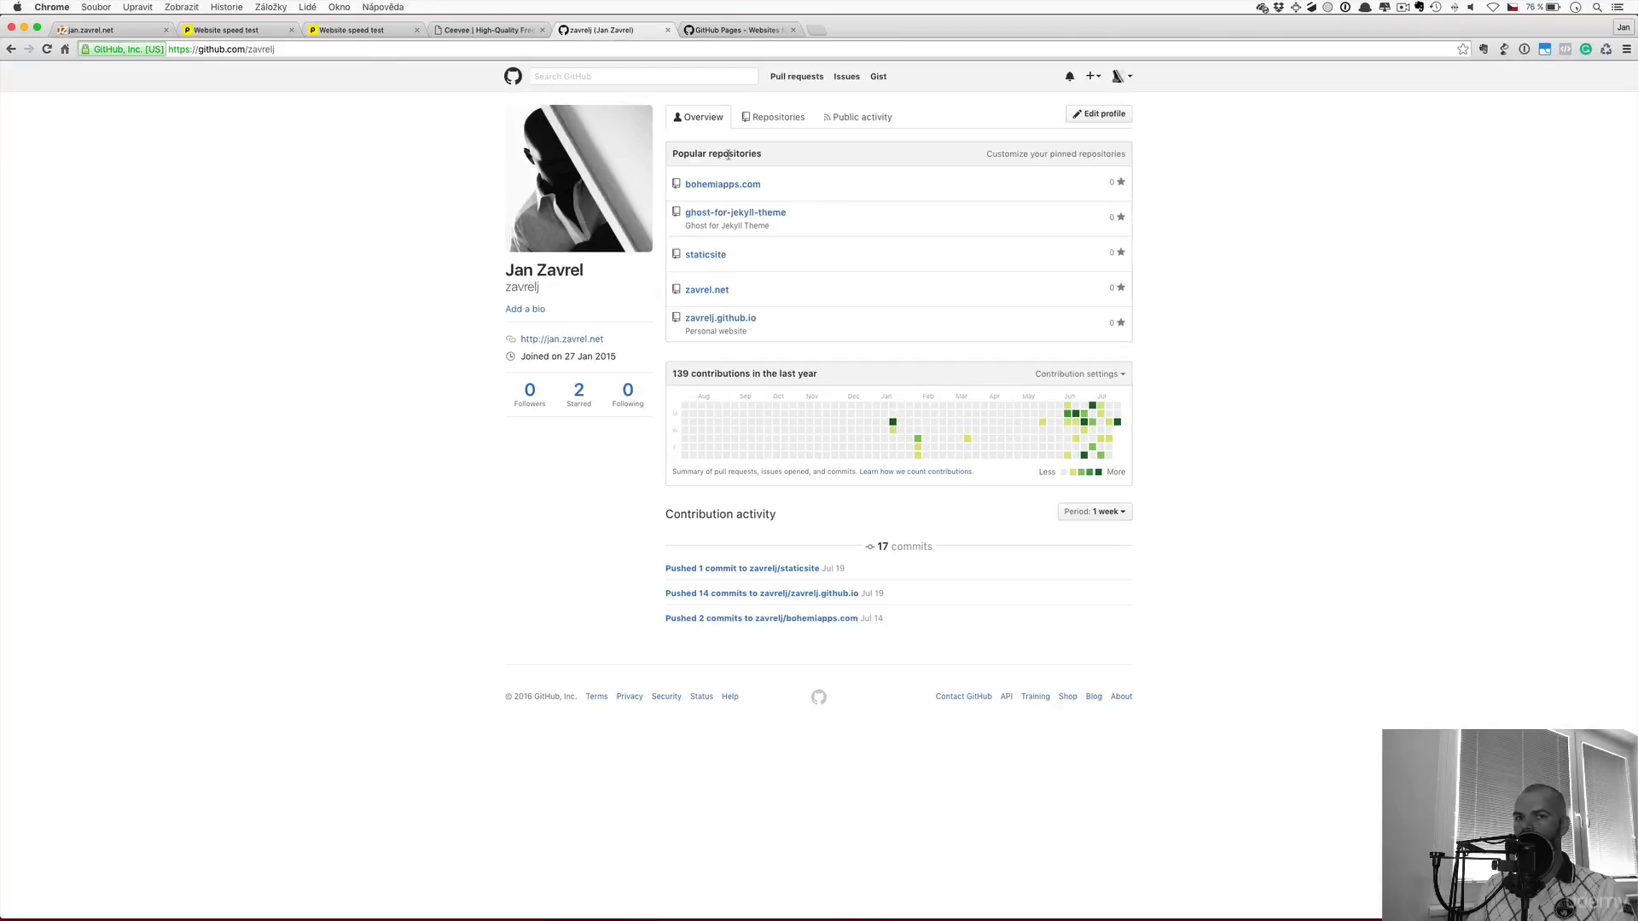
pyautogui.click(720, 322)
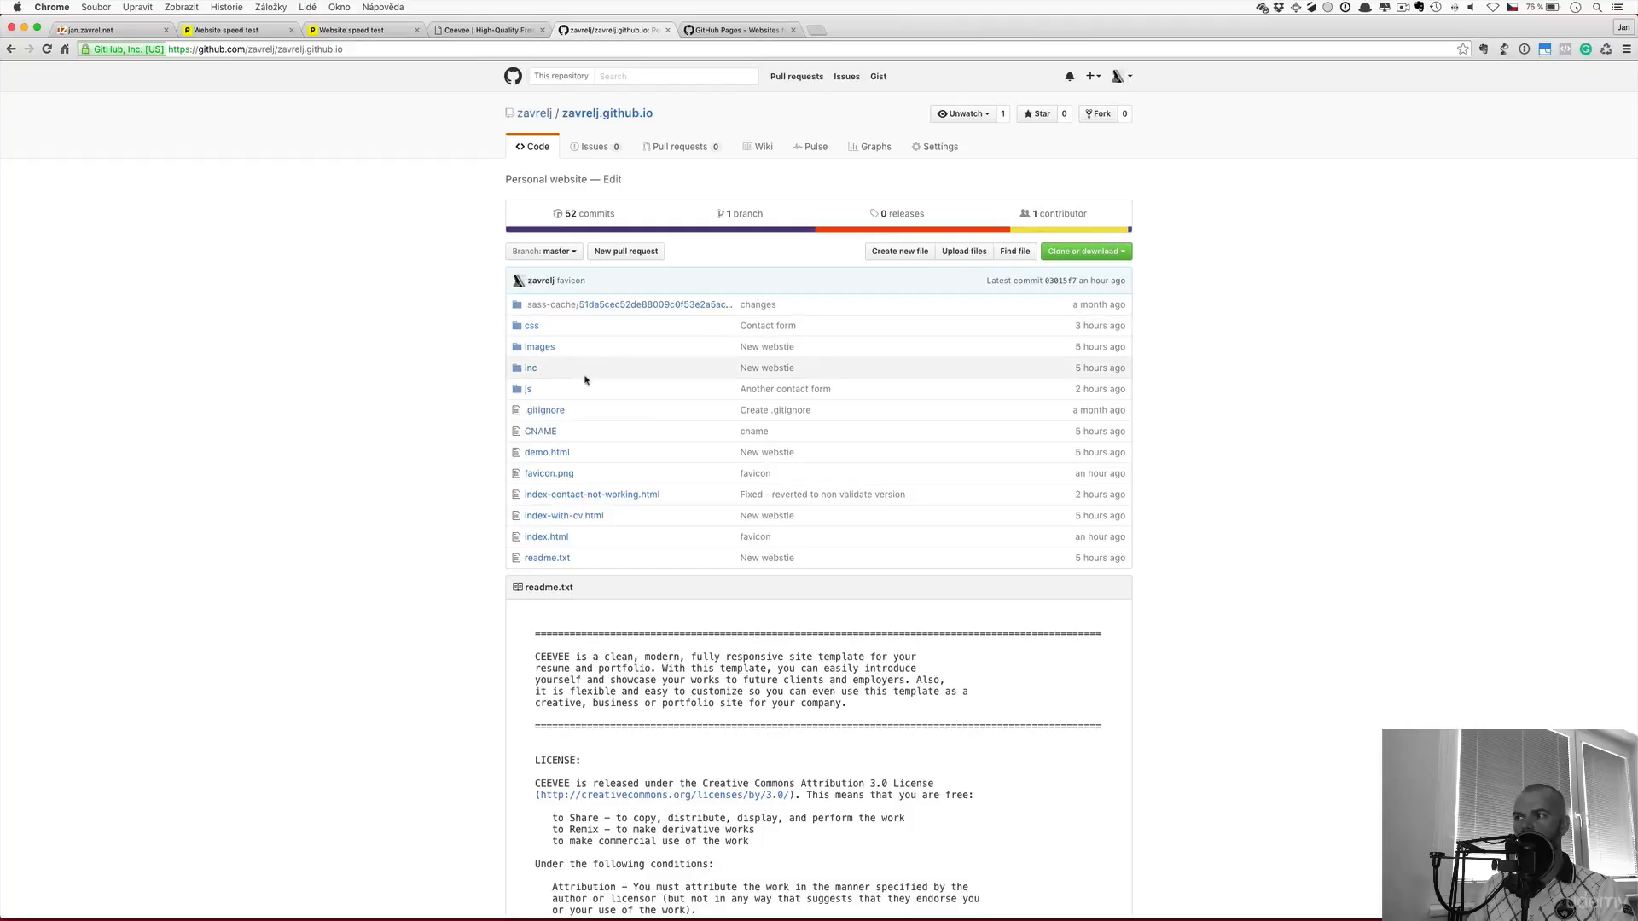
pyautogui.click(541, 433)
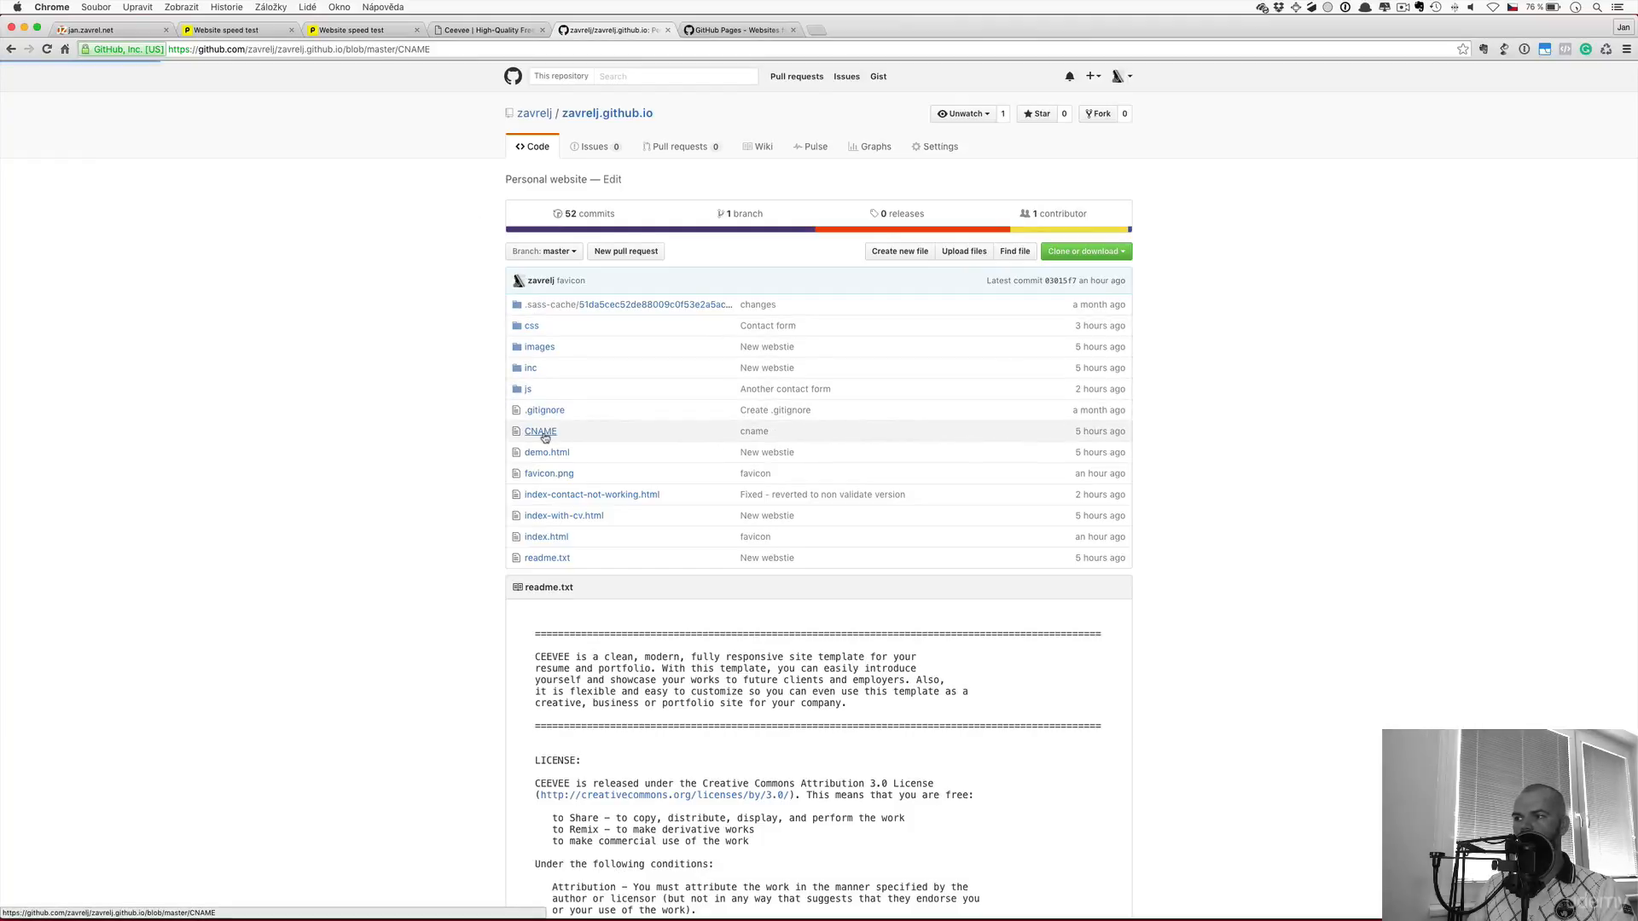